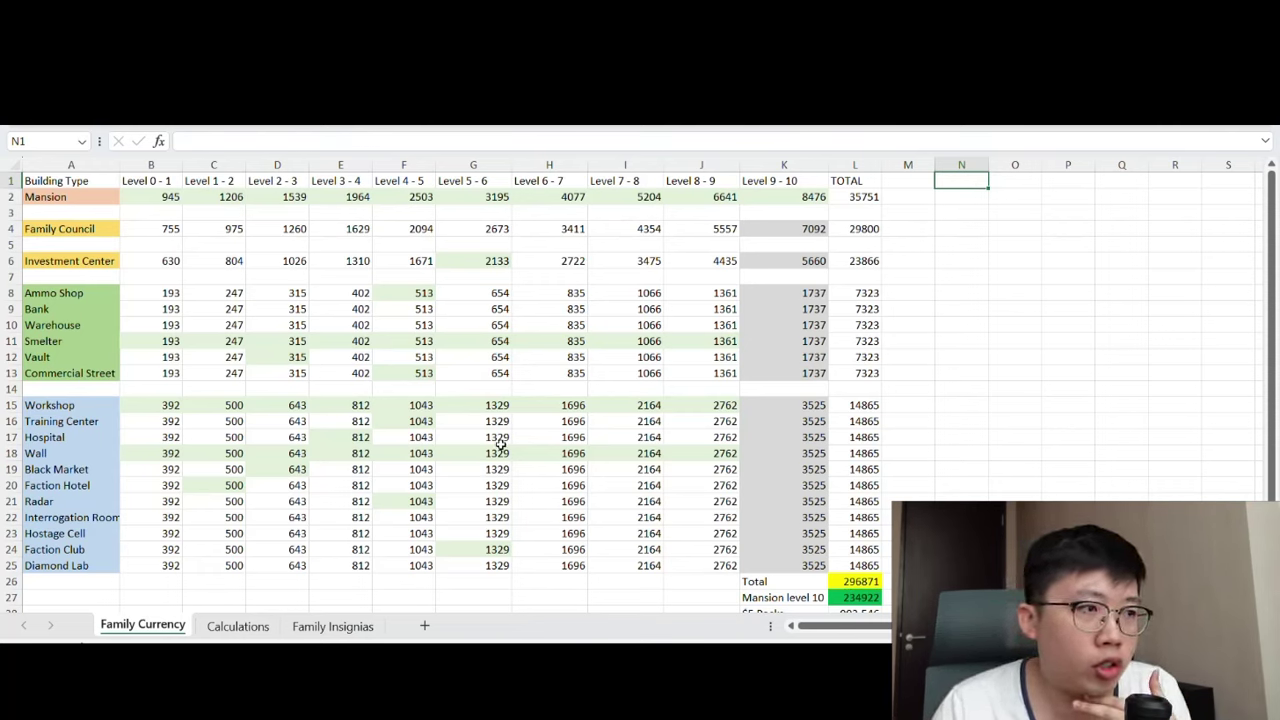
Review the green building group from Ammo Shop to Commercial Street and the blue group from Workshop to Diamond Lab.
left_click_drag(72, 294, 80, 388)
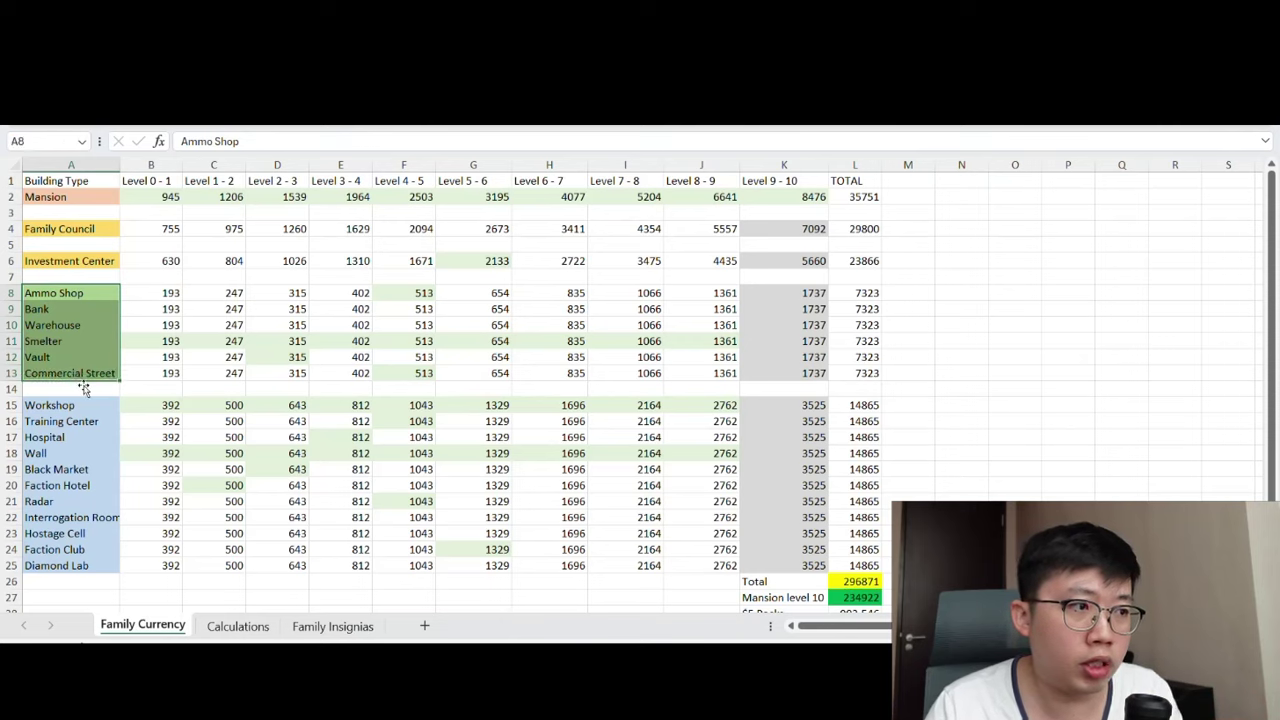
left_click(101, 280)
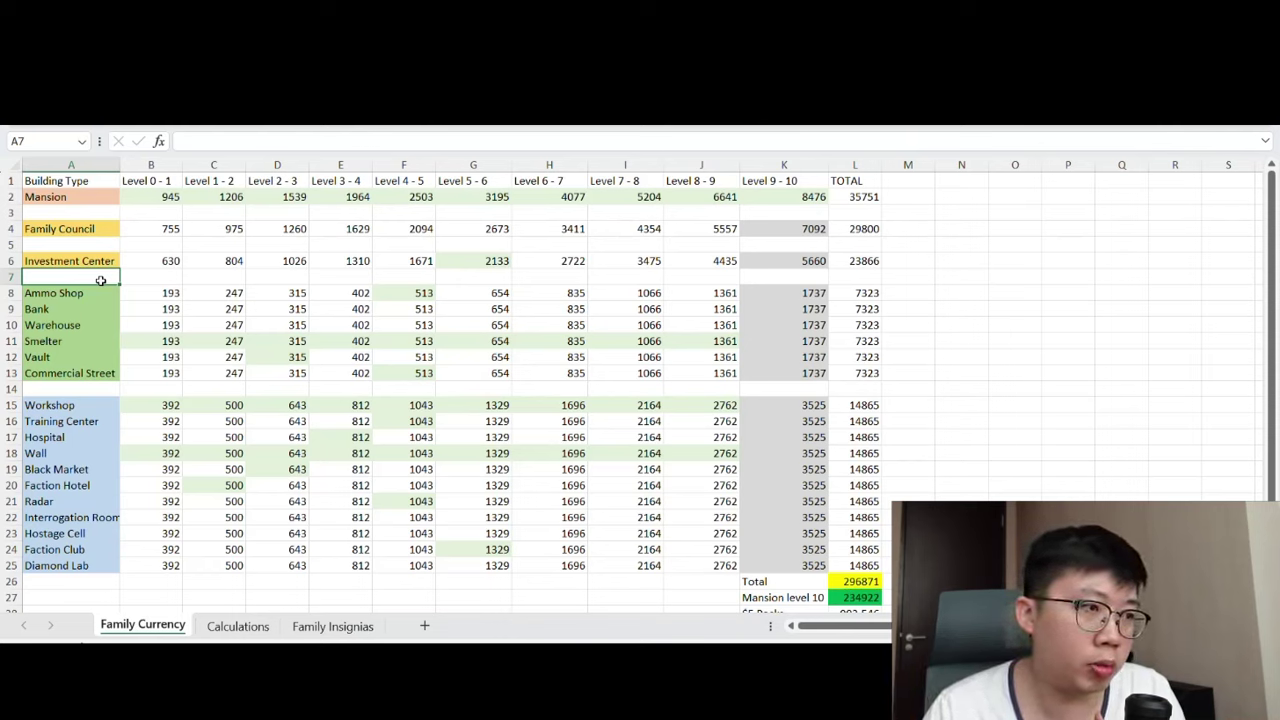
left_click_drag(100, 405, 100, 566)
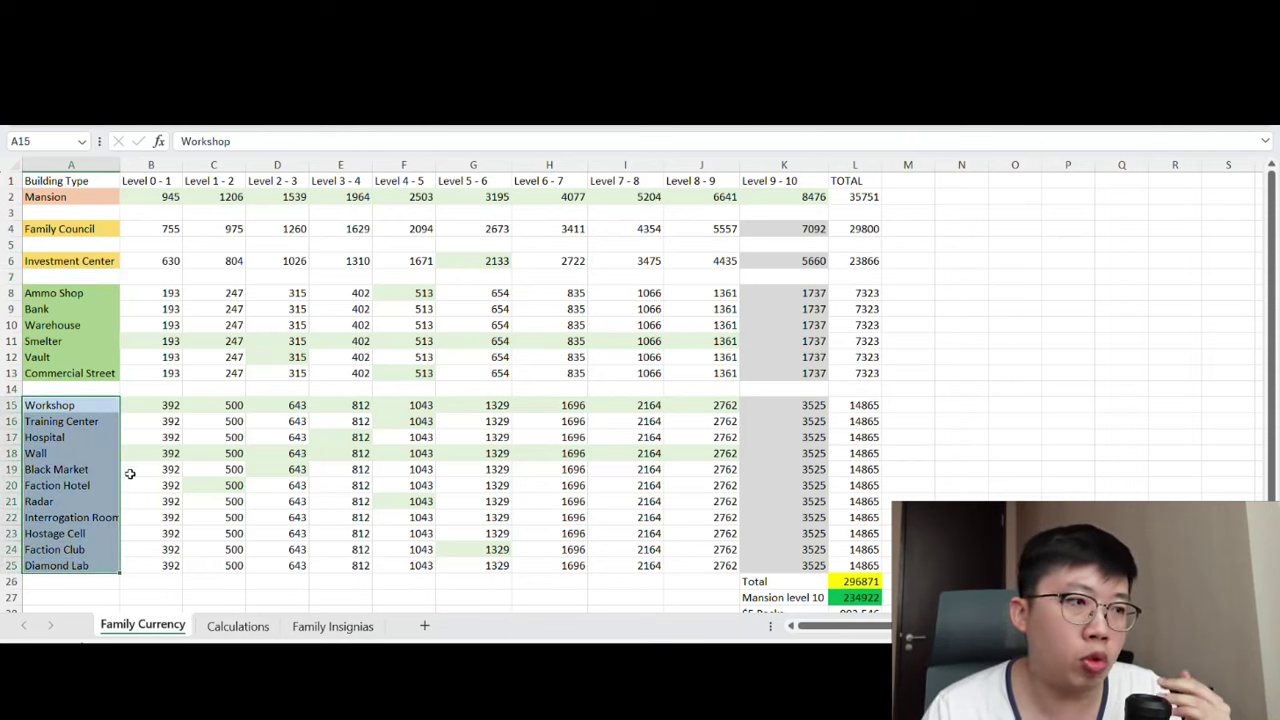
left_click(101, 388)
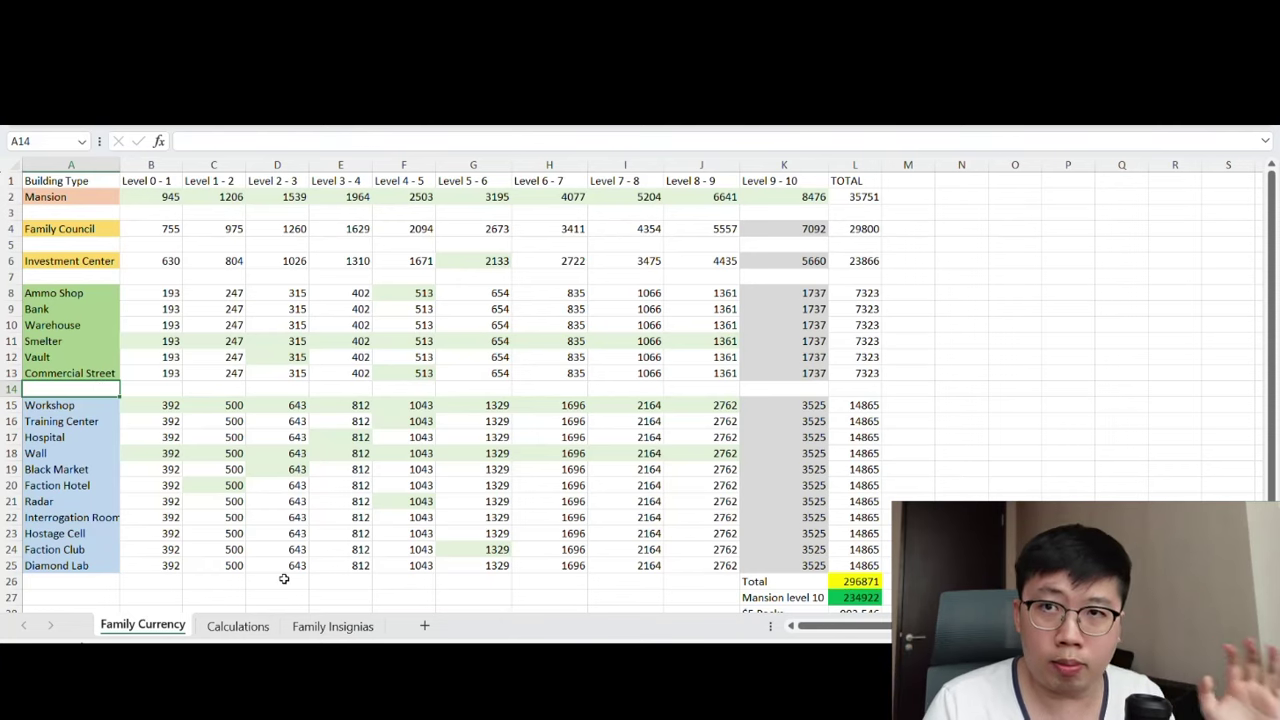
Open the Calculations sheet and examine how the Mansion's Level 0 - 1 step costs are calculated.
left_click(242, 626)
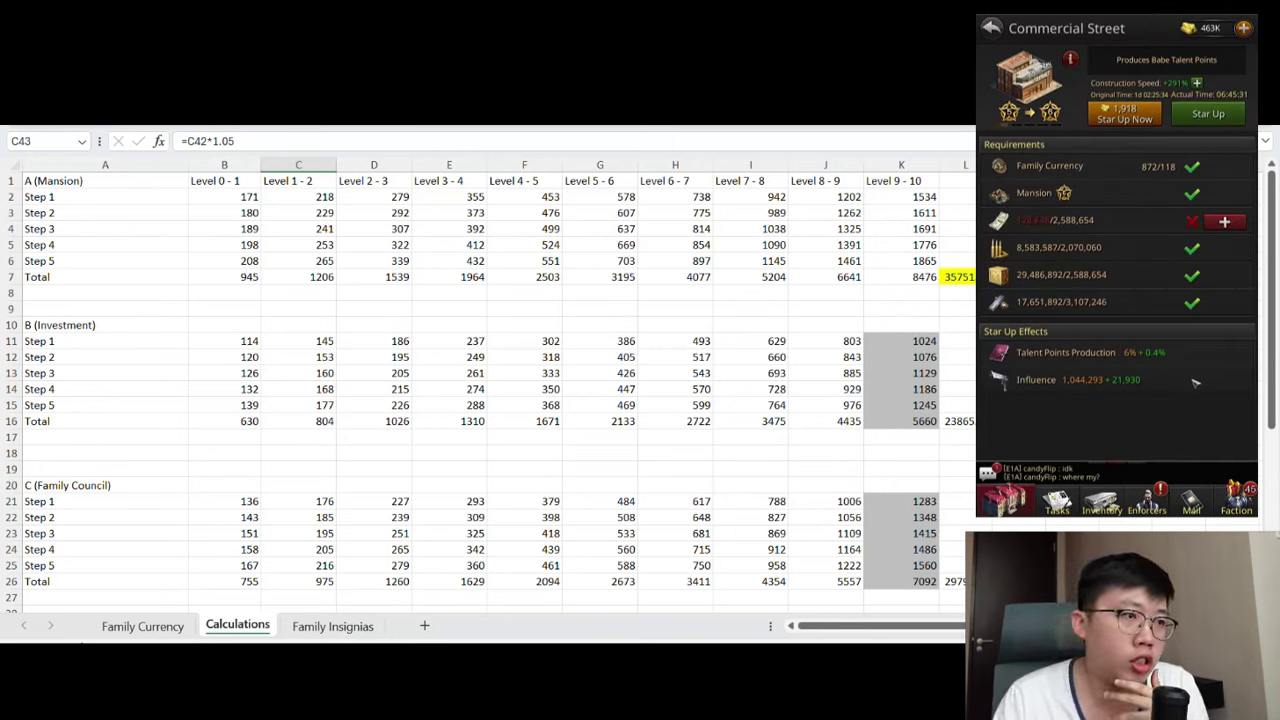
left_click(242, 199)
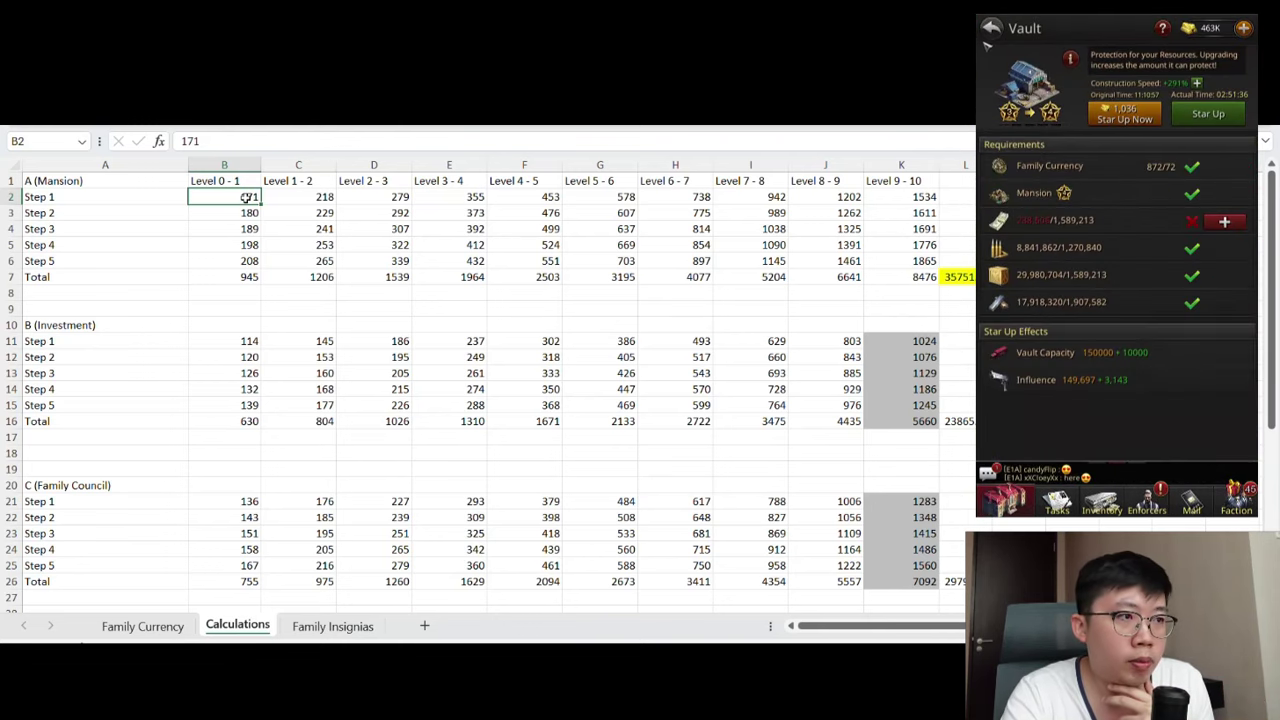
key("Down")
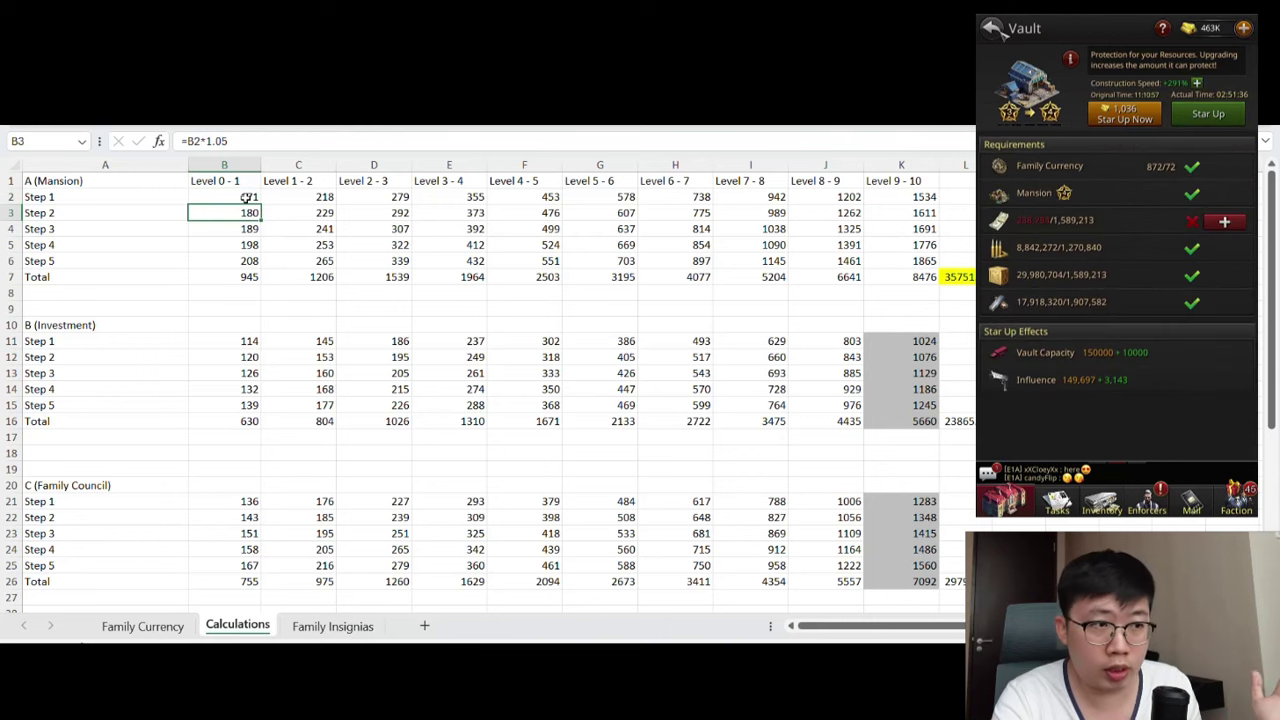
key("Down")
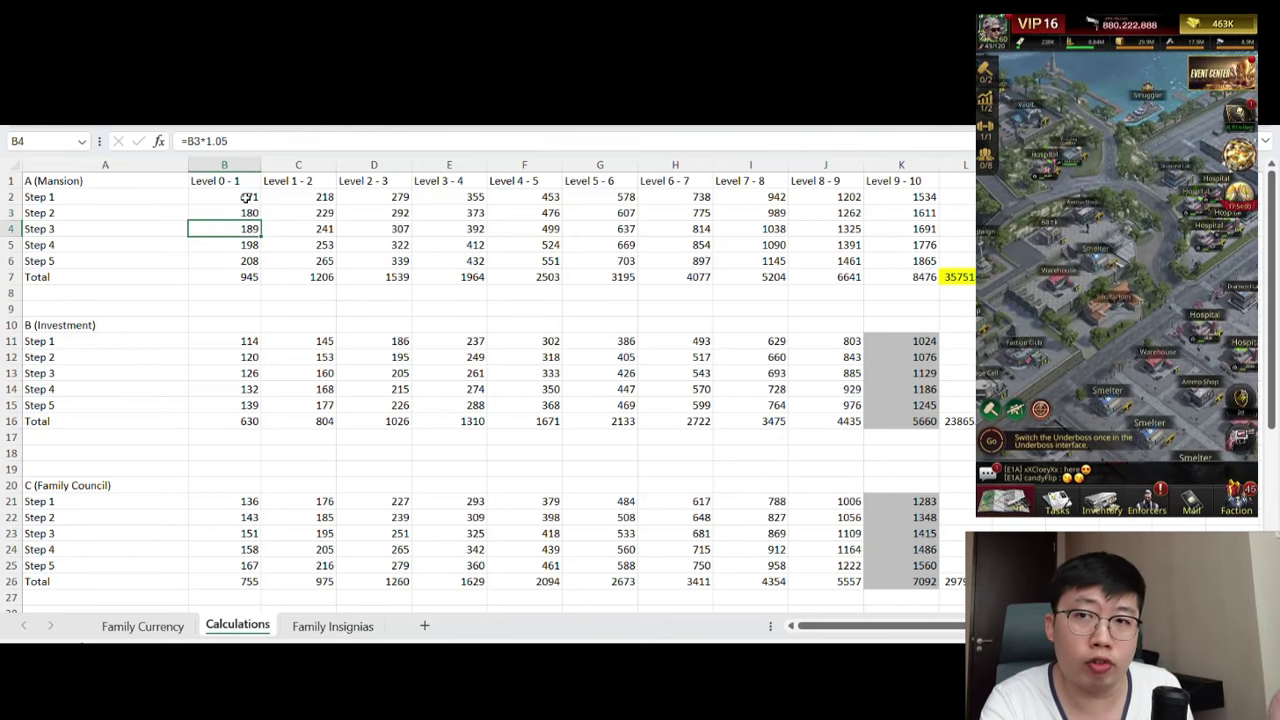
left_click(247, 197)
key("Up")
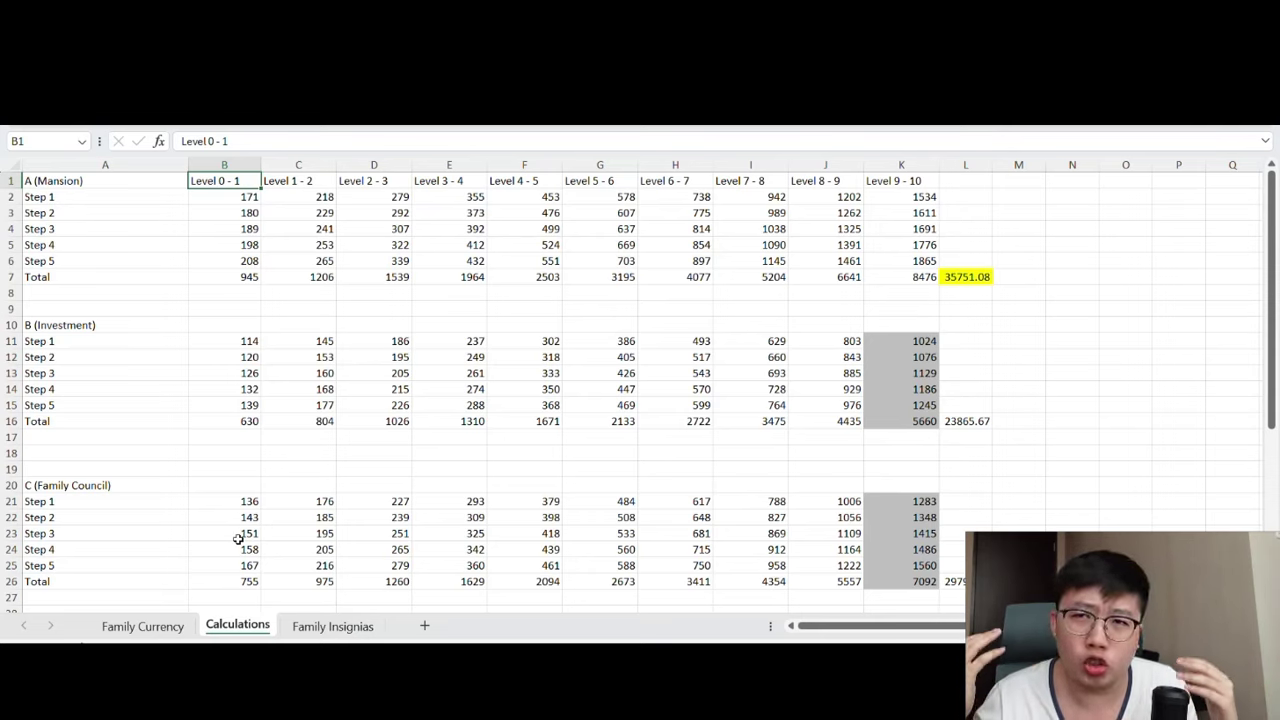
Return to the Family Currency sheet and examine the Mansion level 10 total alongside the buildings' Level 8 - 9 costs.
left_click(148, 632)
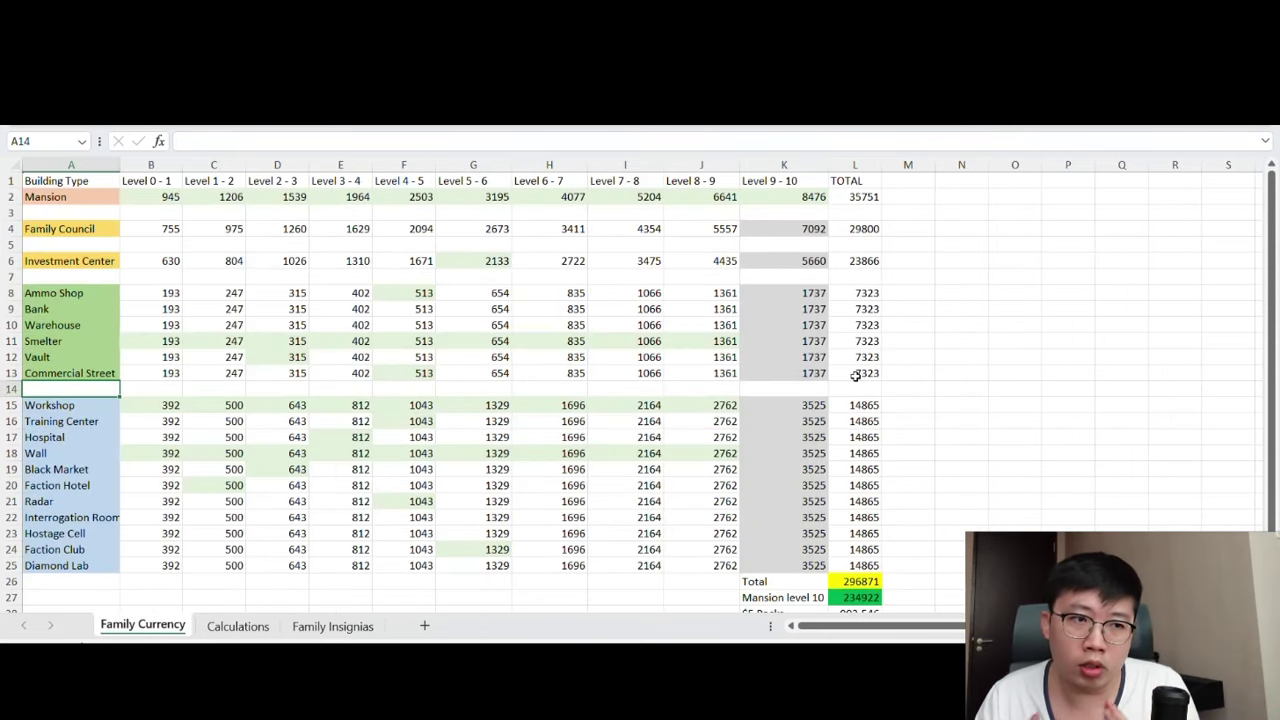
left_click(965, 469)
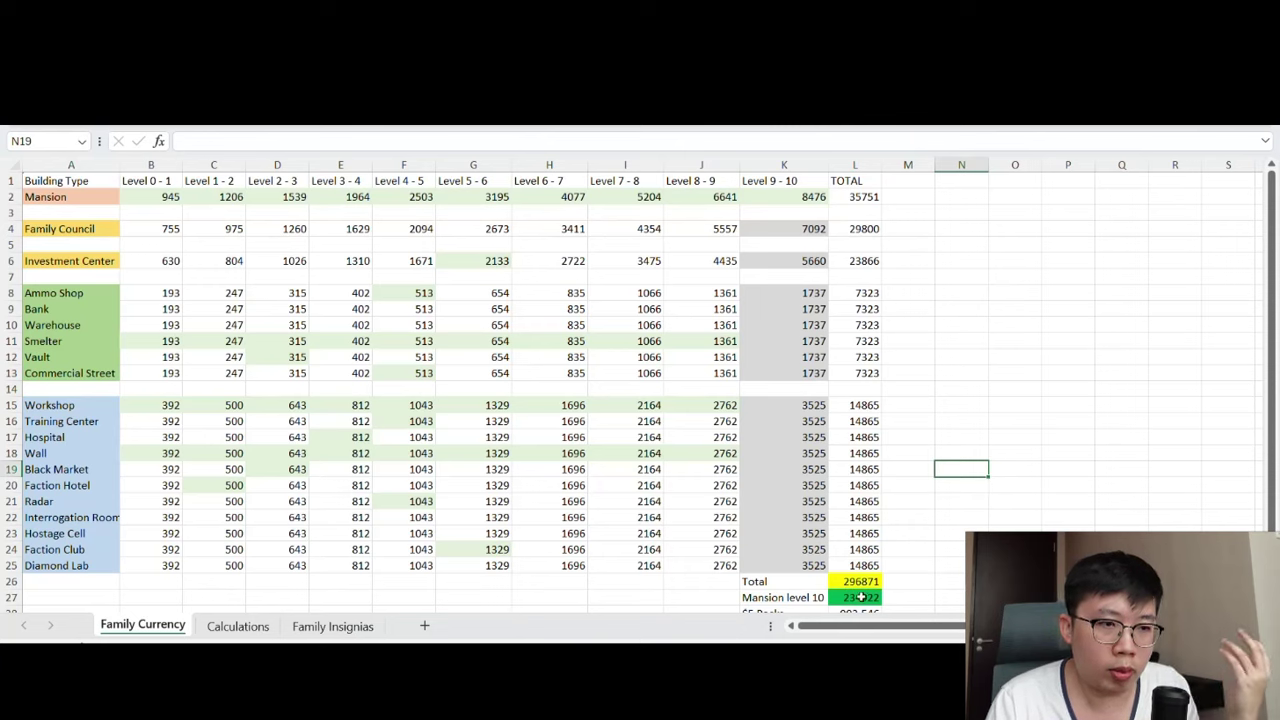
left_click(857, 598)
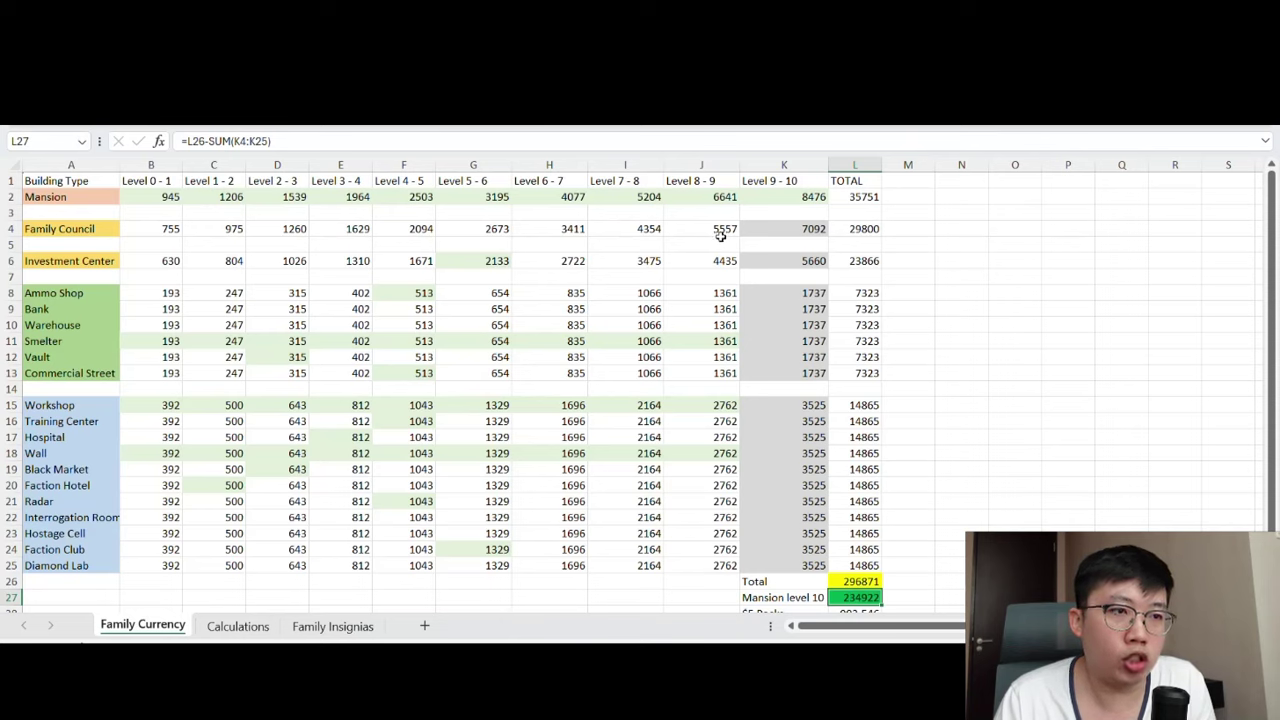
left_click_drag(726, 229, 716, 568)
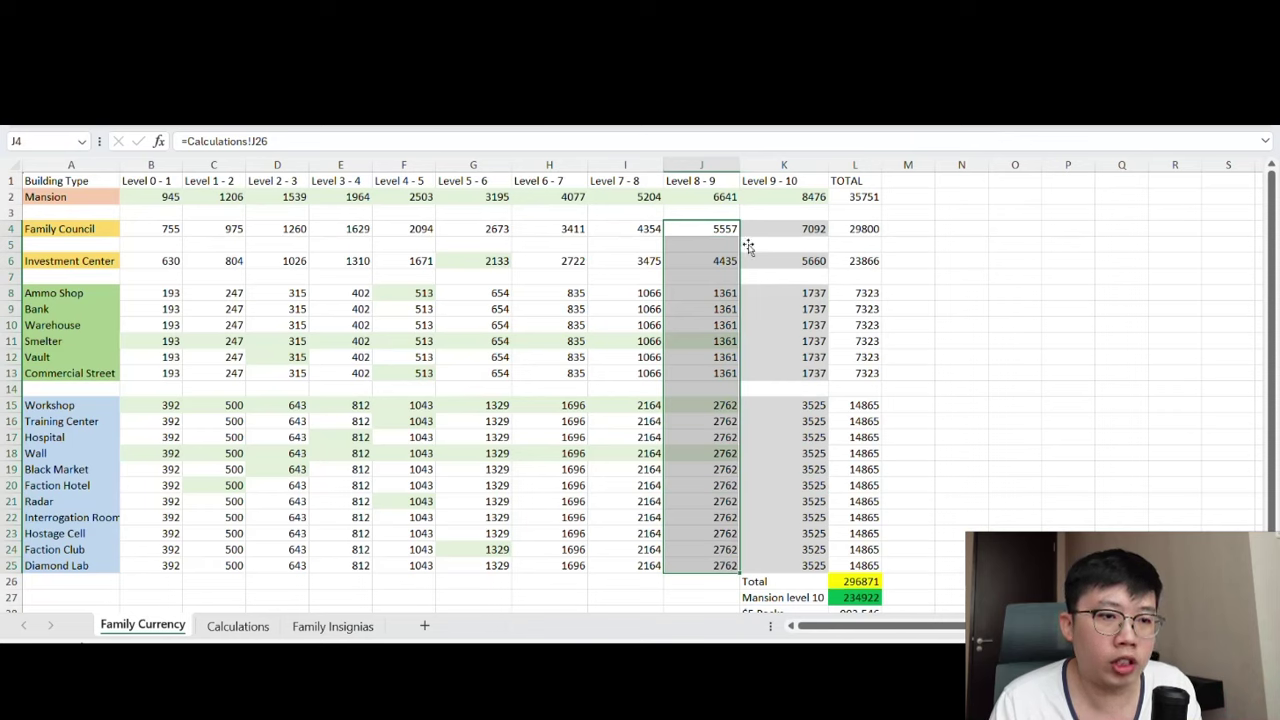
left_click(987, 311)
left_click(866, 597)
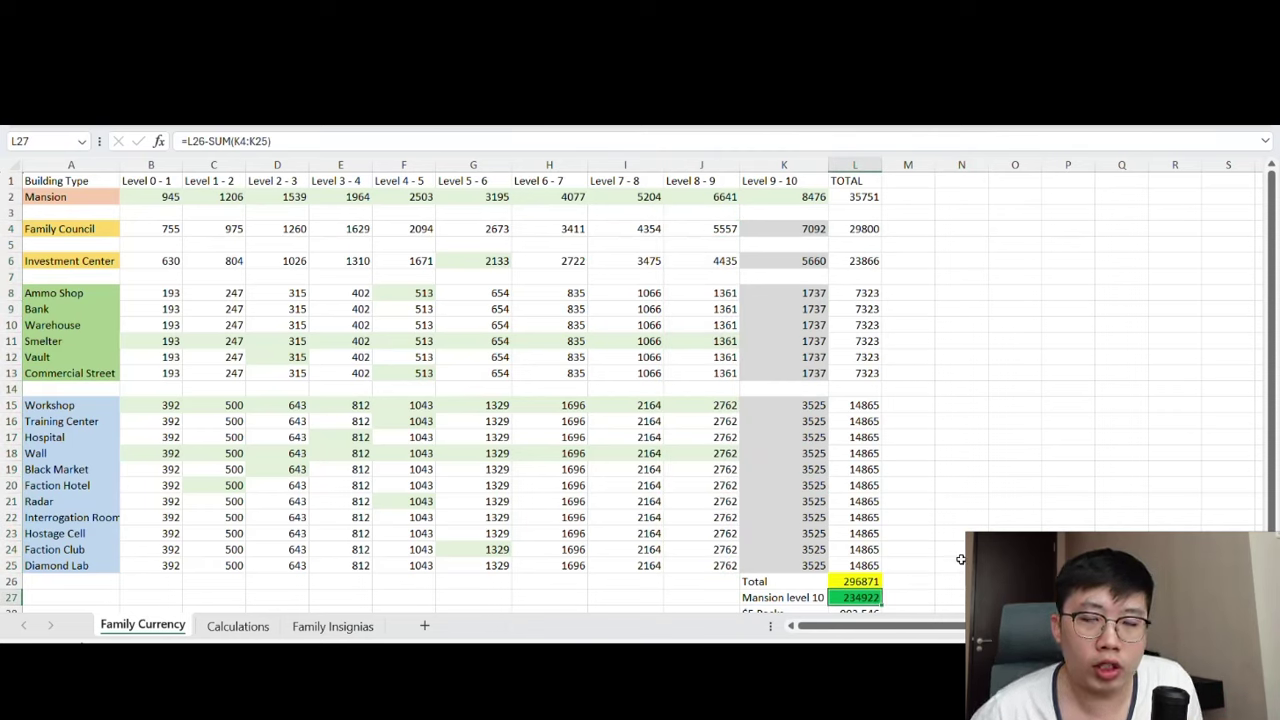
left_click(962, 501)
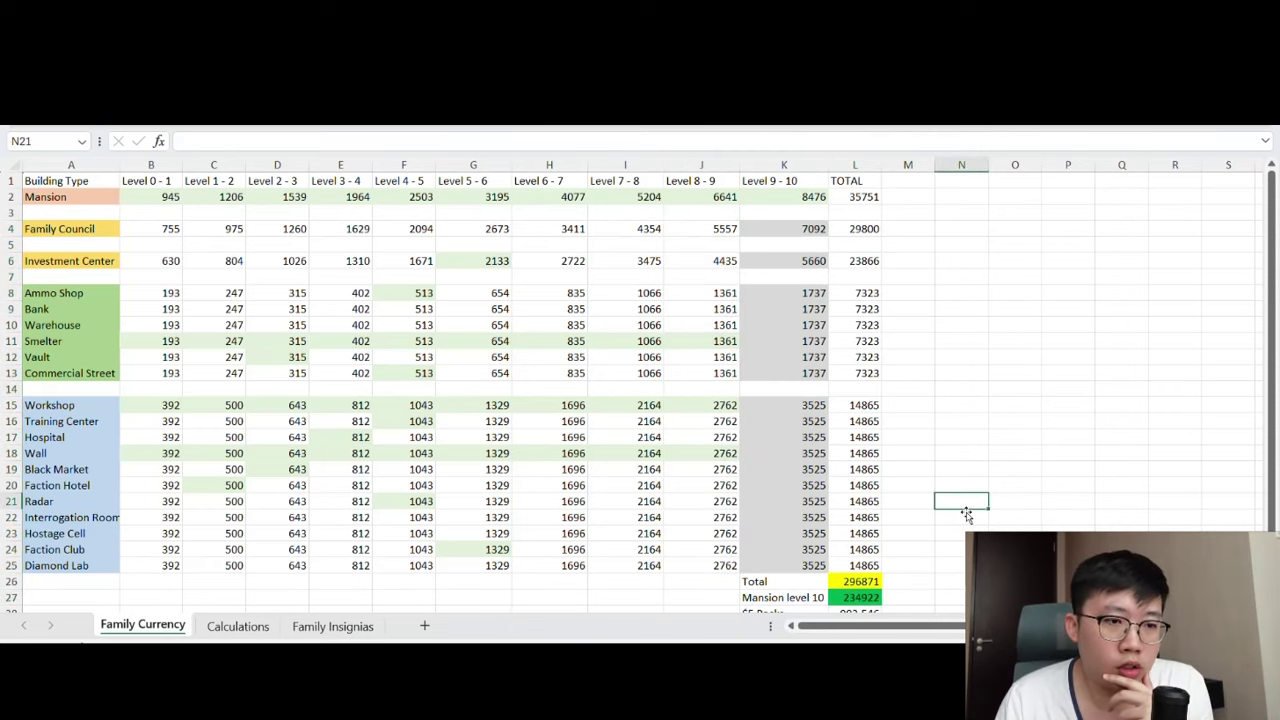
Examine the $5 Packs calculation below the Family Currency totals.
scroll(966, 510, "down", 1)
left_click(876, 565)
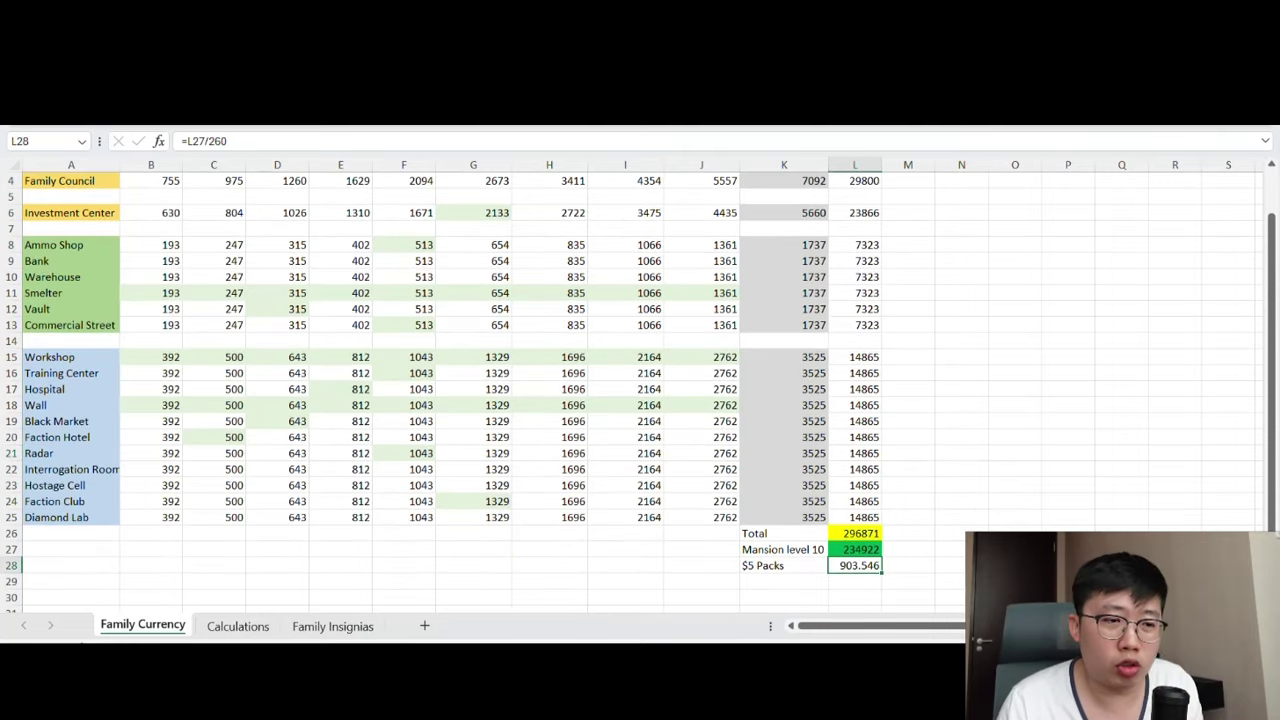
scroll(932, 525, "down", 1)
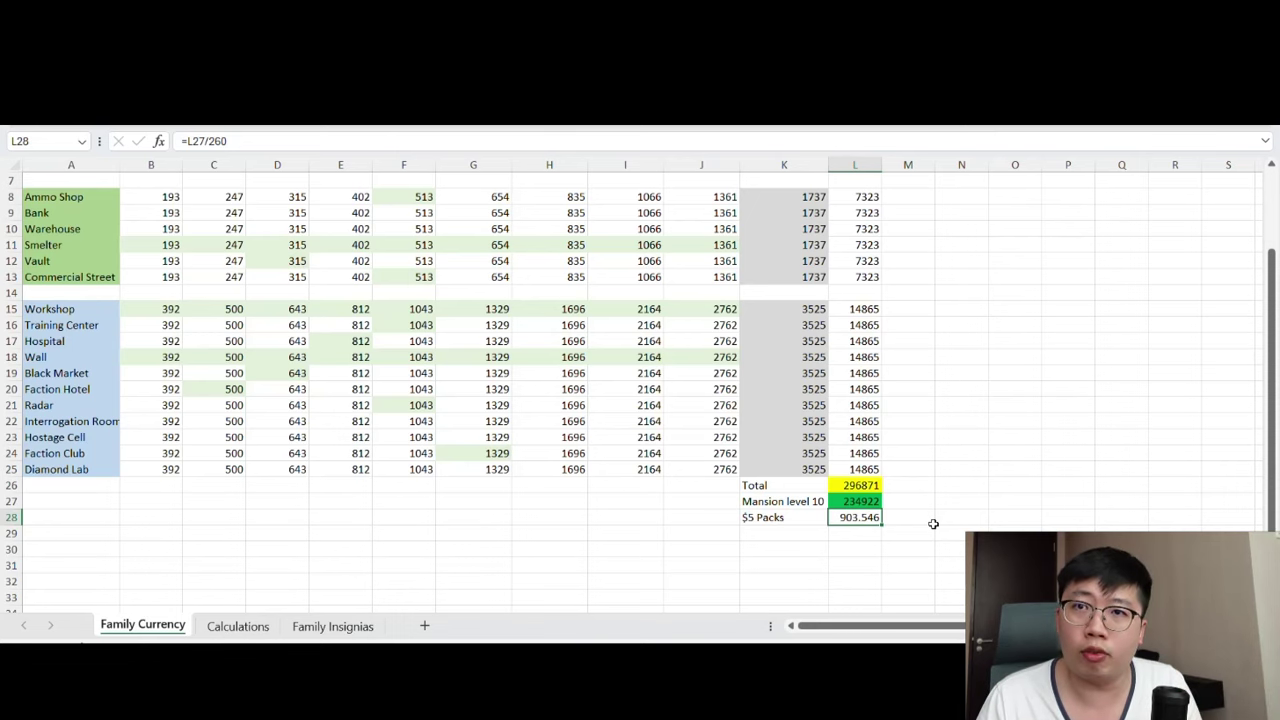
scroll(933, 524, "up", 2)
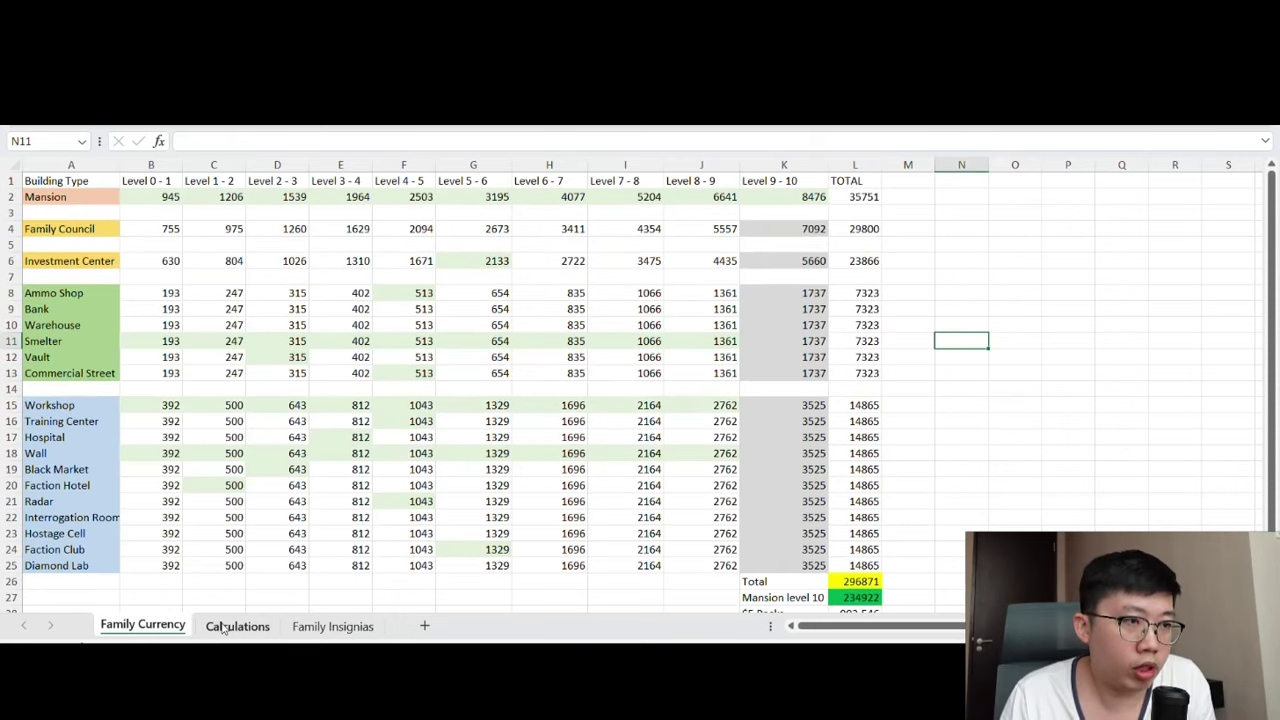
Check the Mansion's overall total formula on the Calculations sheet, then return to the Family Currency sheet.
left_click(216, 626)
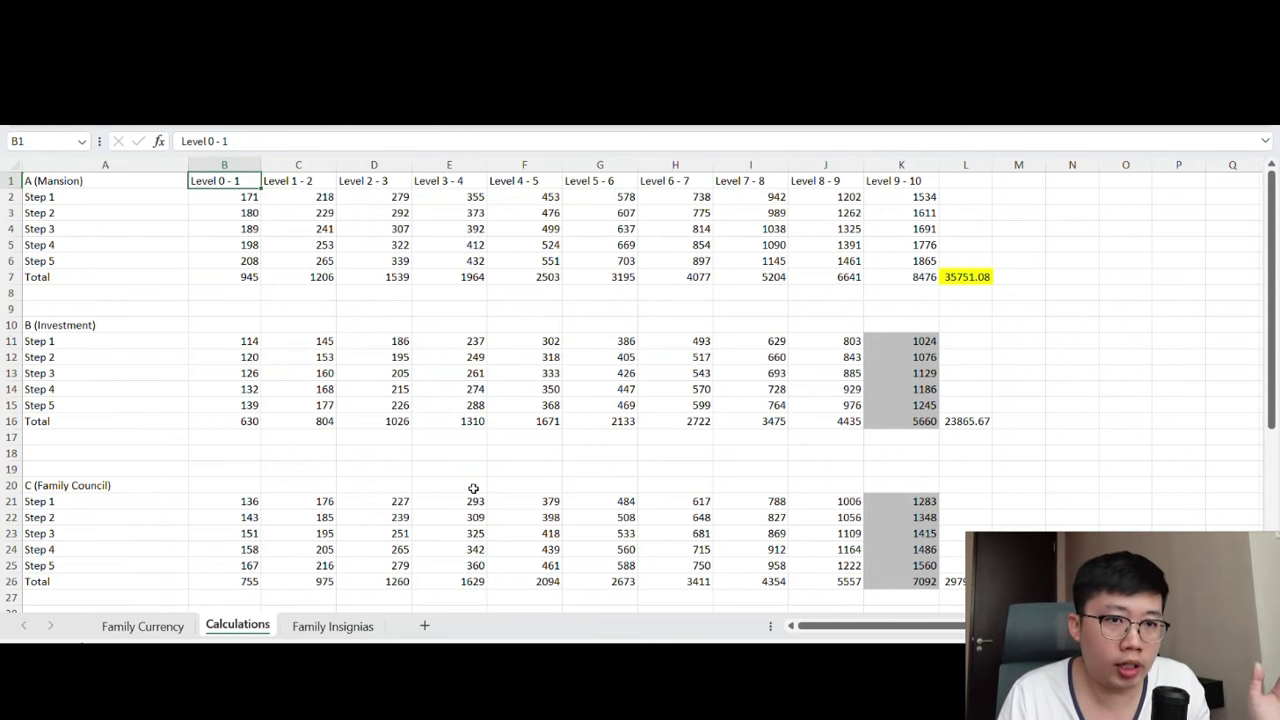
left_click_drag(1268, 255, 1014, 340)
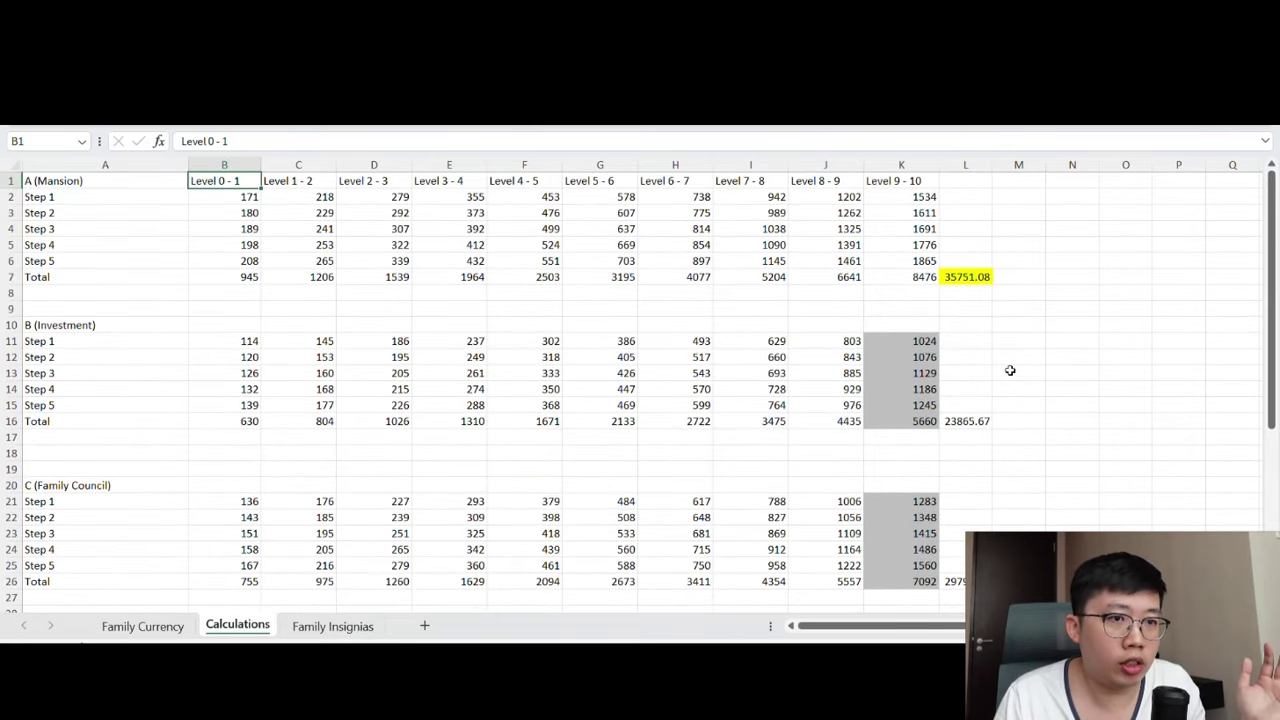
left_click(966, 277)
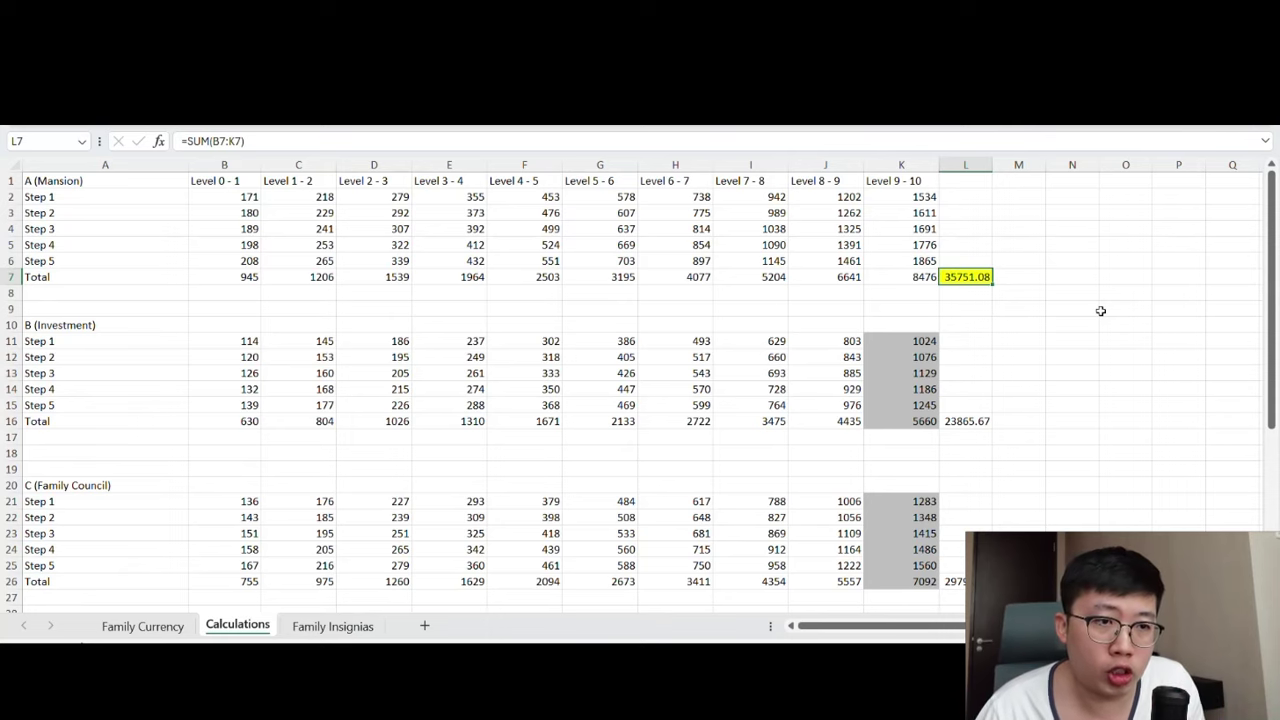
key("ctrl+Page_Up")
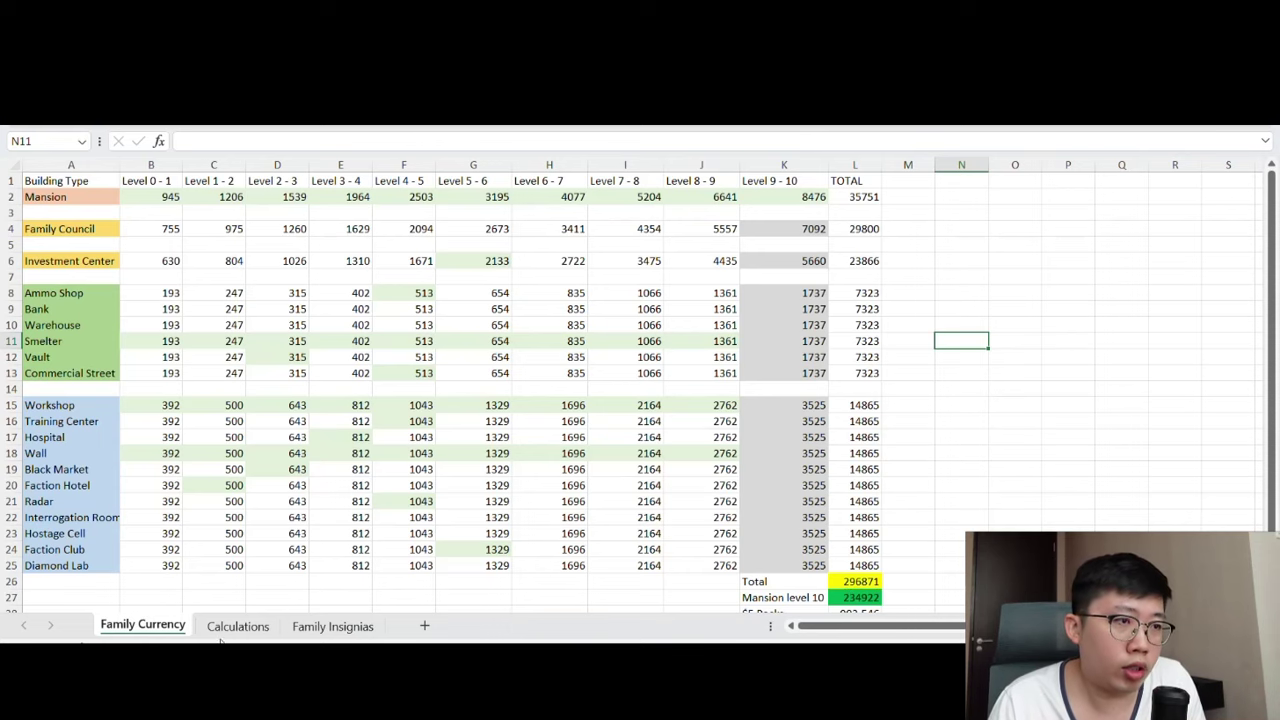
Compare the Mansion's Step 1 costs for Level 5 - 6 and Level 6 - 7 on the Calculations sheet.
left_click(236, 630)
left_click(598, 196)
left_click(692, 196)
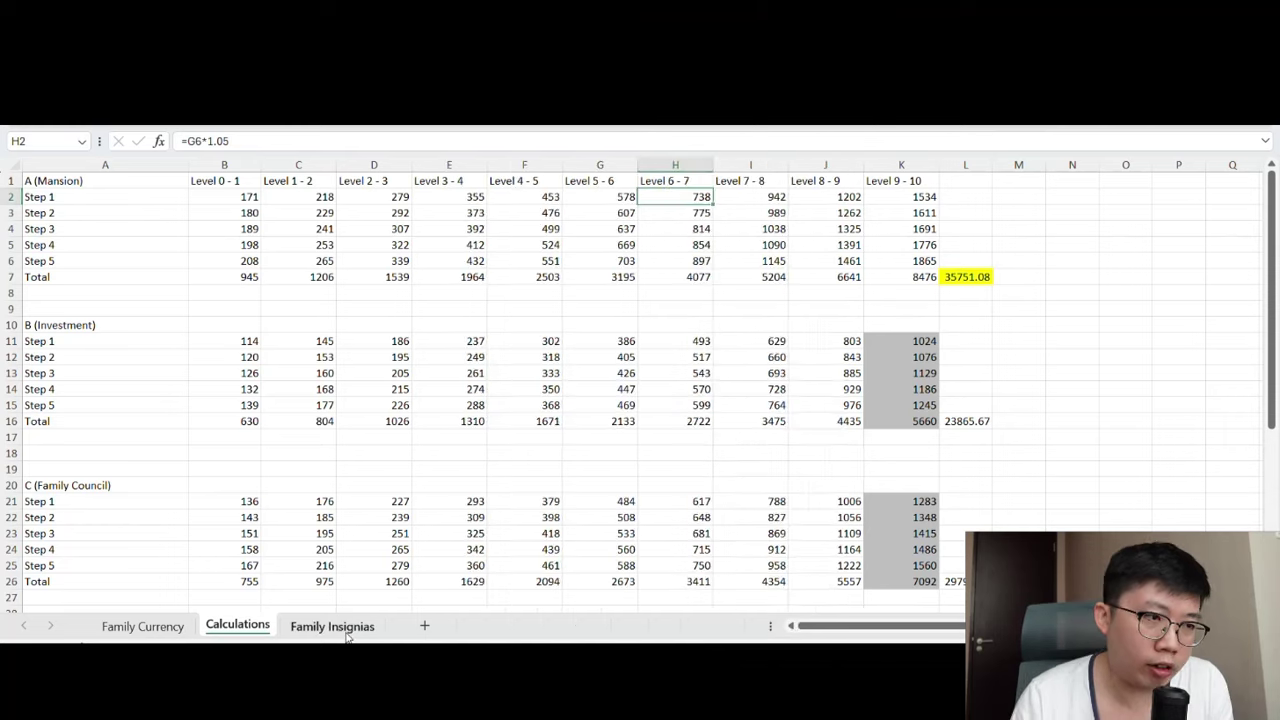
Open the Family Insignias sheet and review the percentage tables and the insignias received for the first 19 exchanges.
left_click(332, 626)
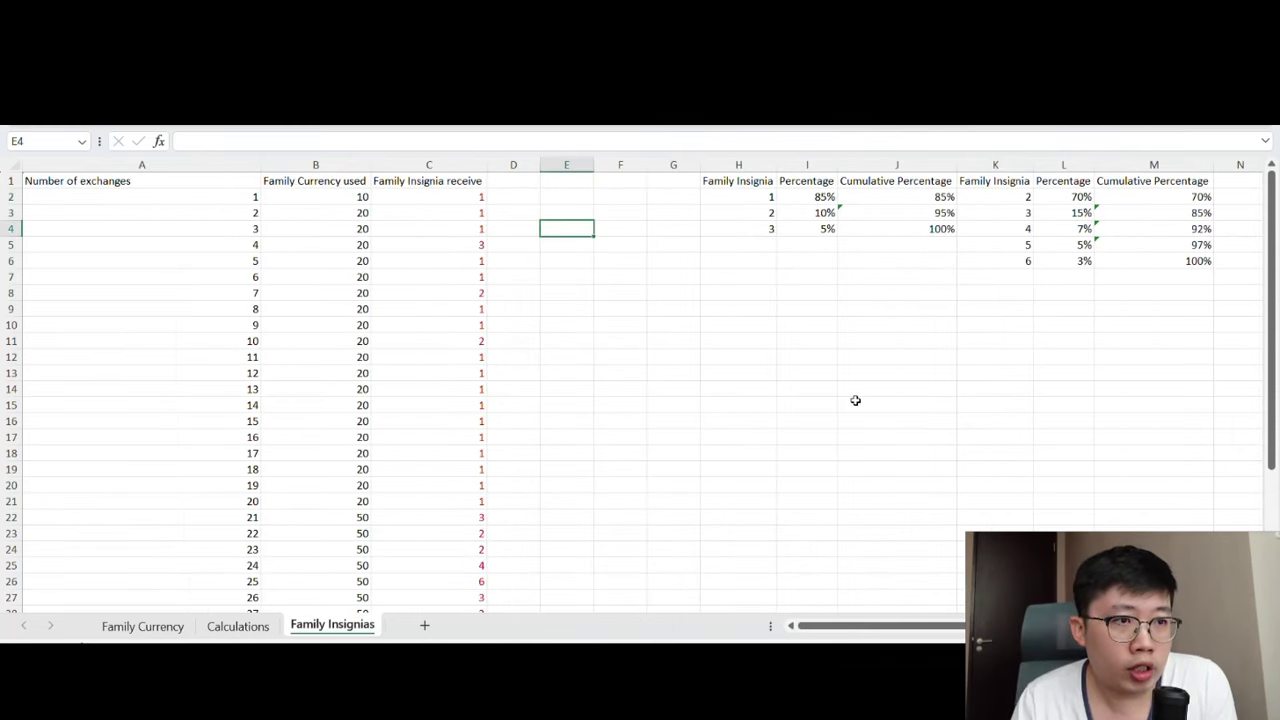
left_click(748, 182)
left_click_drag(748, 182, 1194, 262)
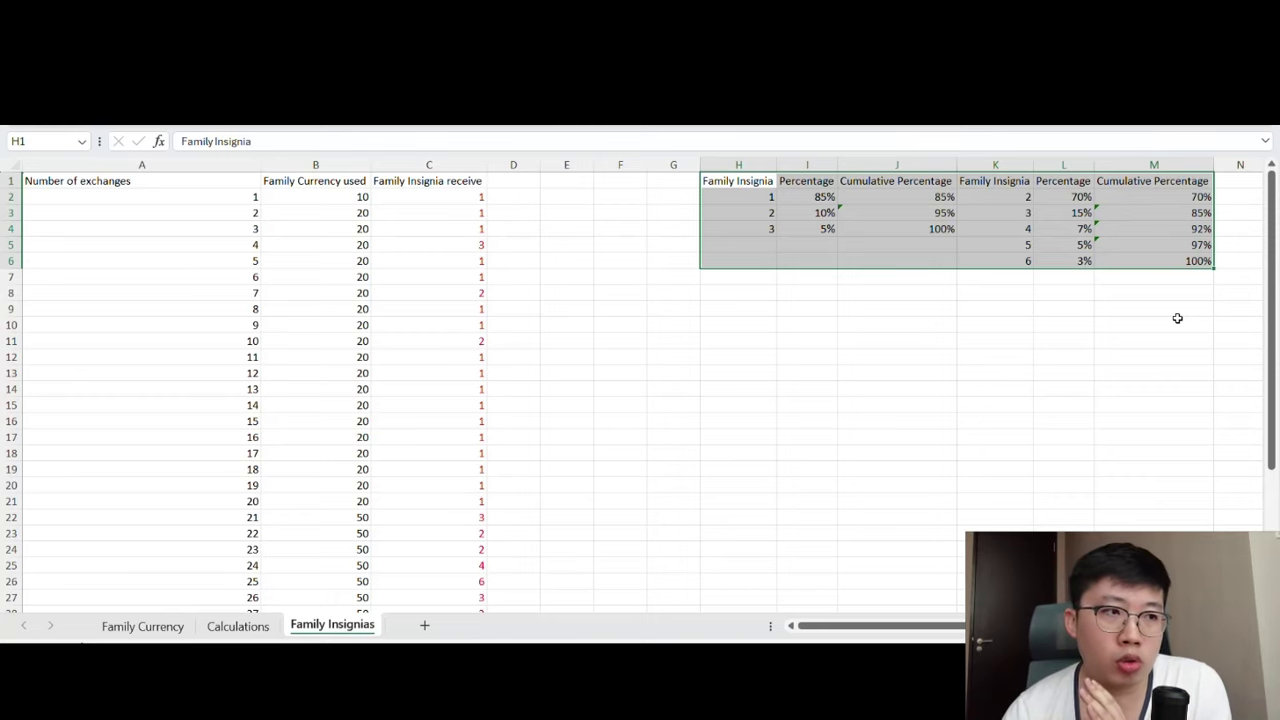
left_click(464, 202)
left_click_drag(466, 214, 469, 486)
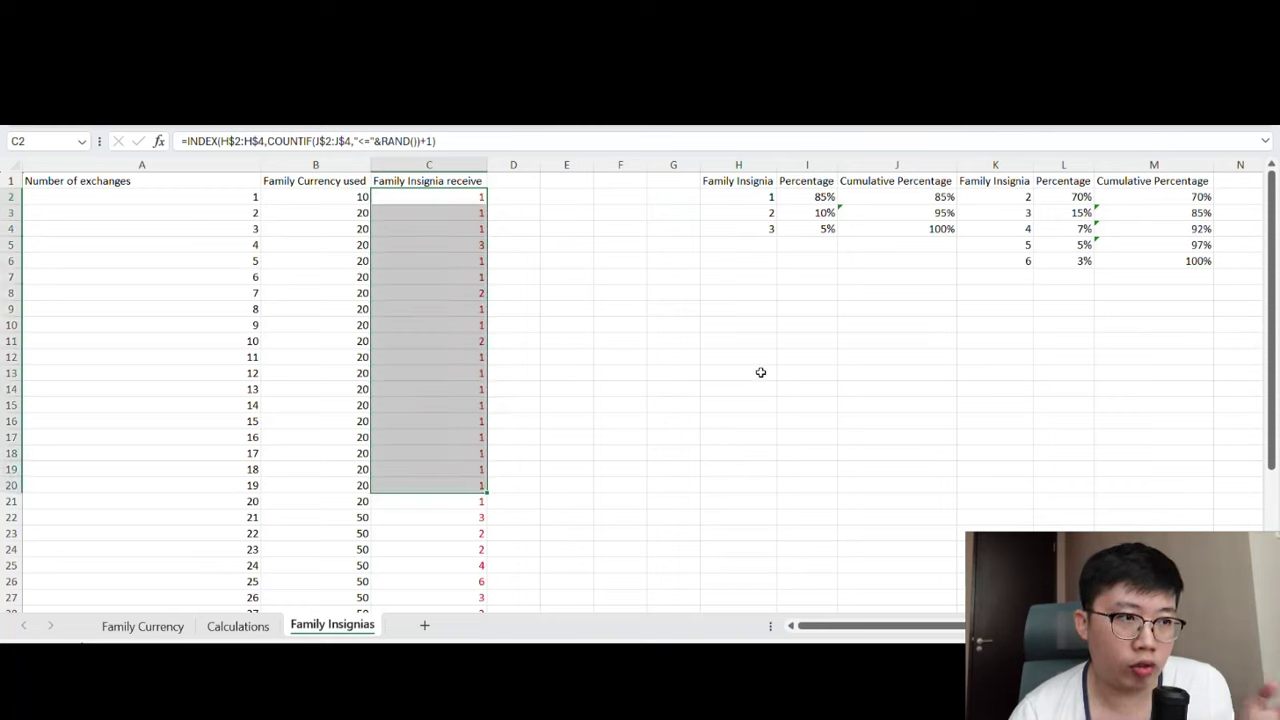
left_click(856, 372)
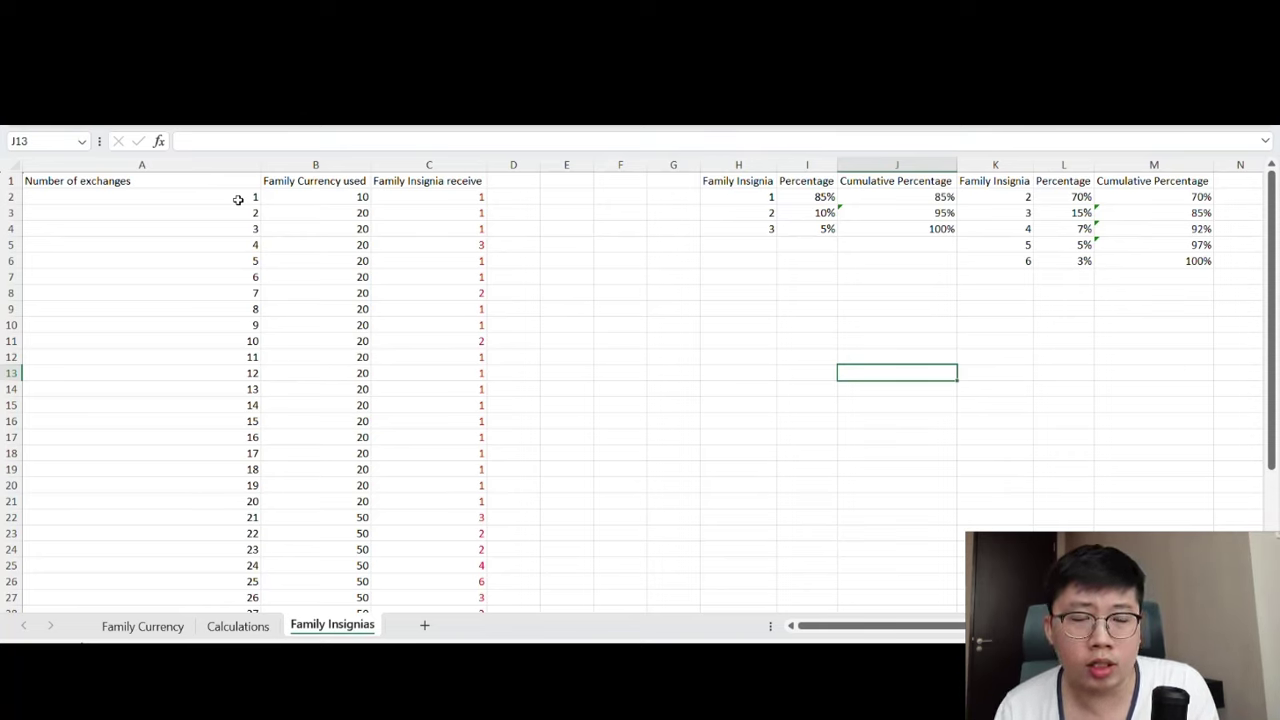
Examine the currency used and insignias received at exchange 20, and the currency used at exchange 21.
left_click(604, 278)
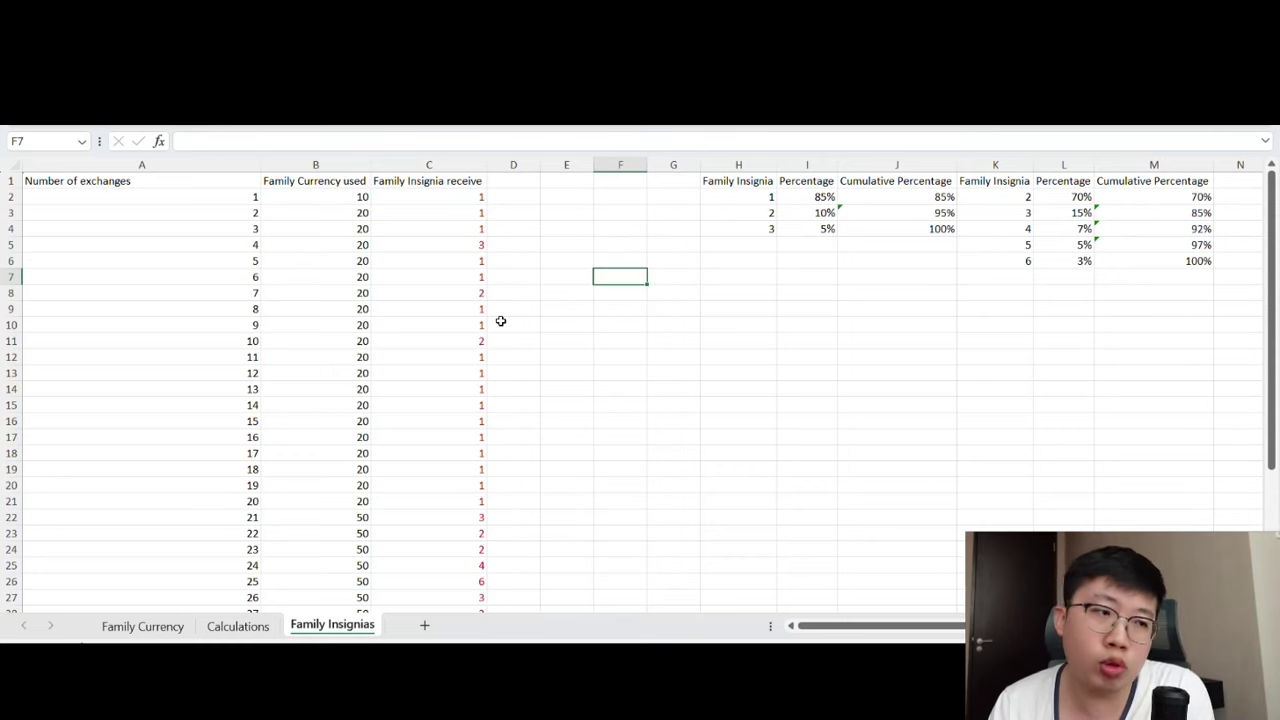
scroll(497, 335, "down", 2)
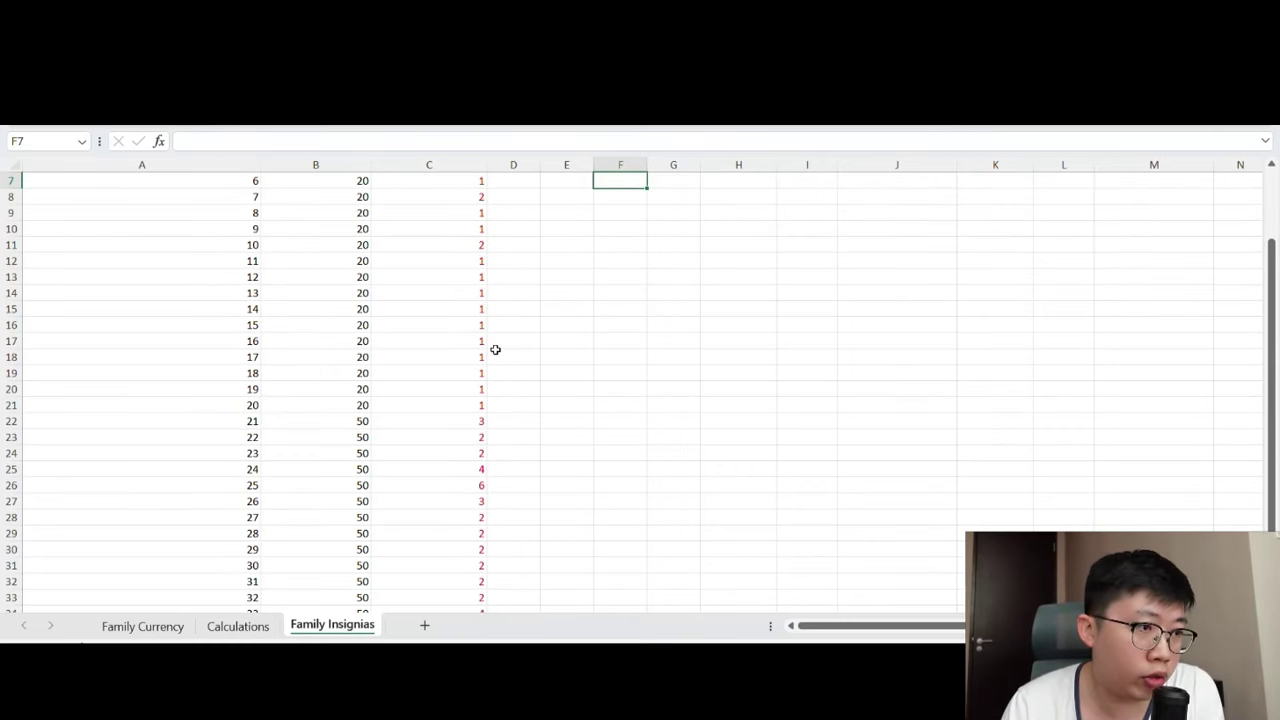
left_click(251, 405)
left_click(358, 406)
left_click(412, 405)
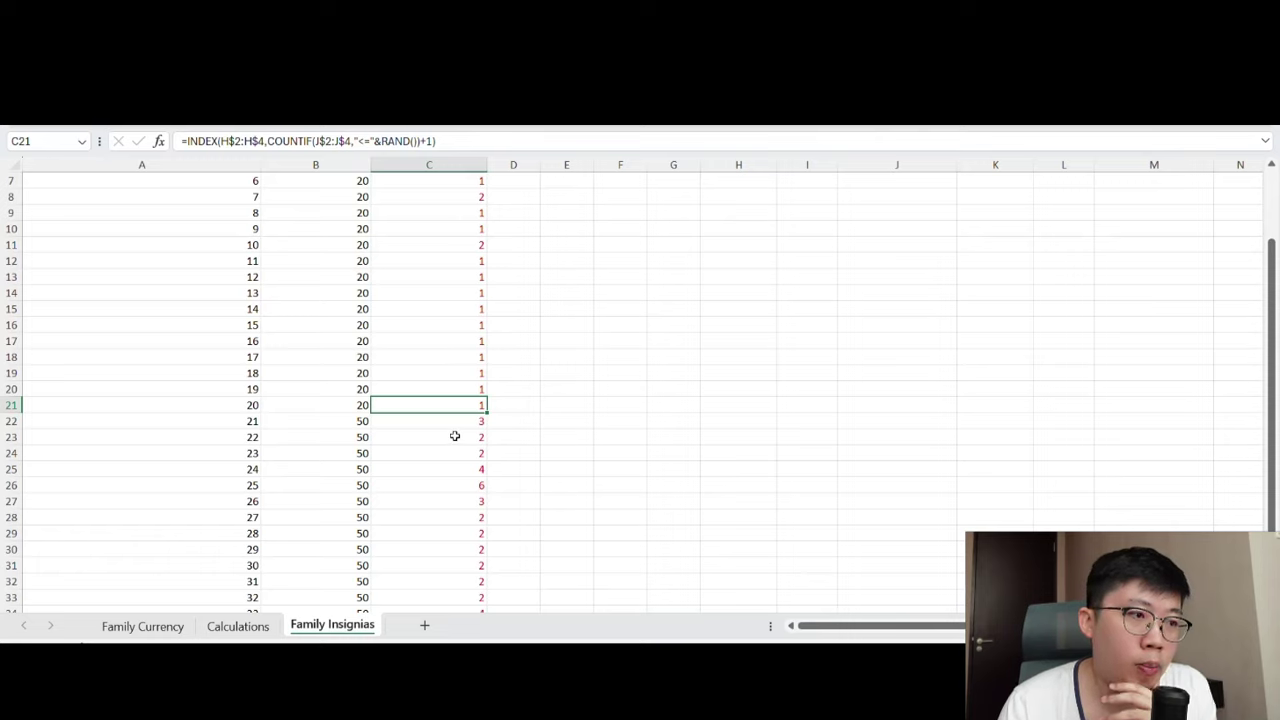
left_click(359, 421)
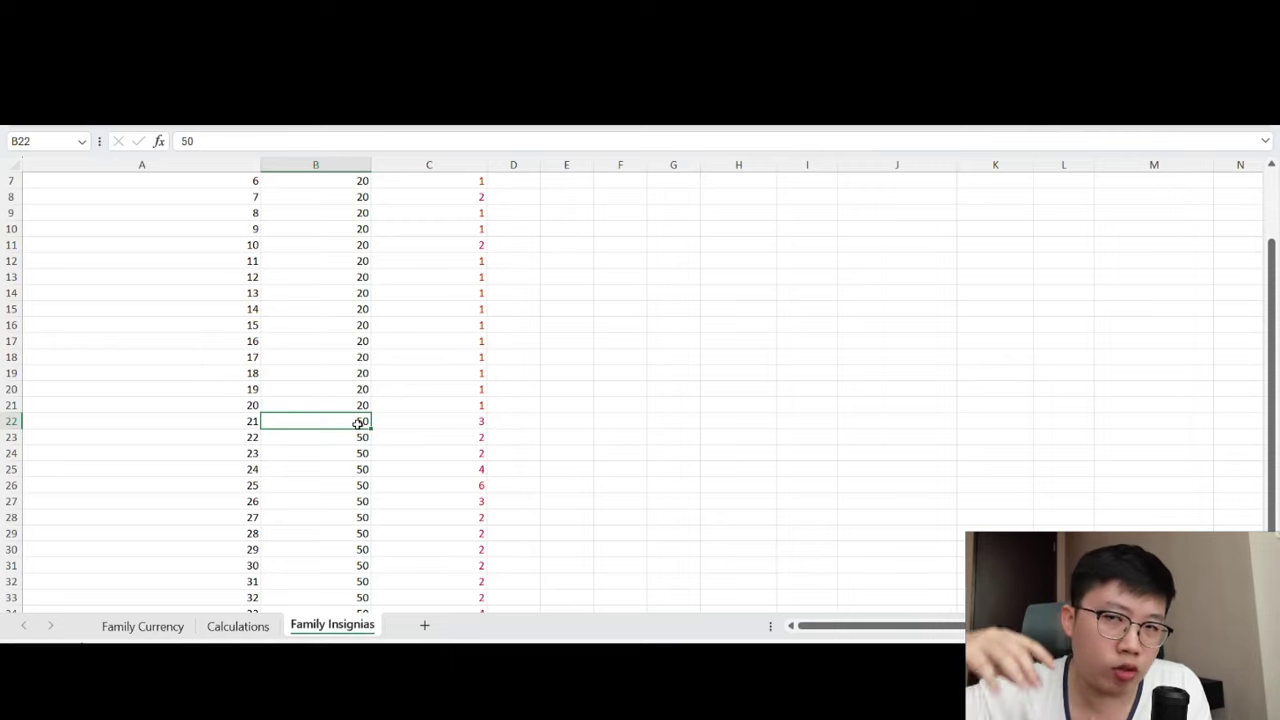
Compare the lowest insignia reward in each percentage table, and check the currency used for the third exchange.
scroll(358, 423, "up", 2)
left_click(758, 203)
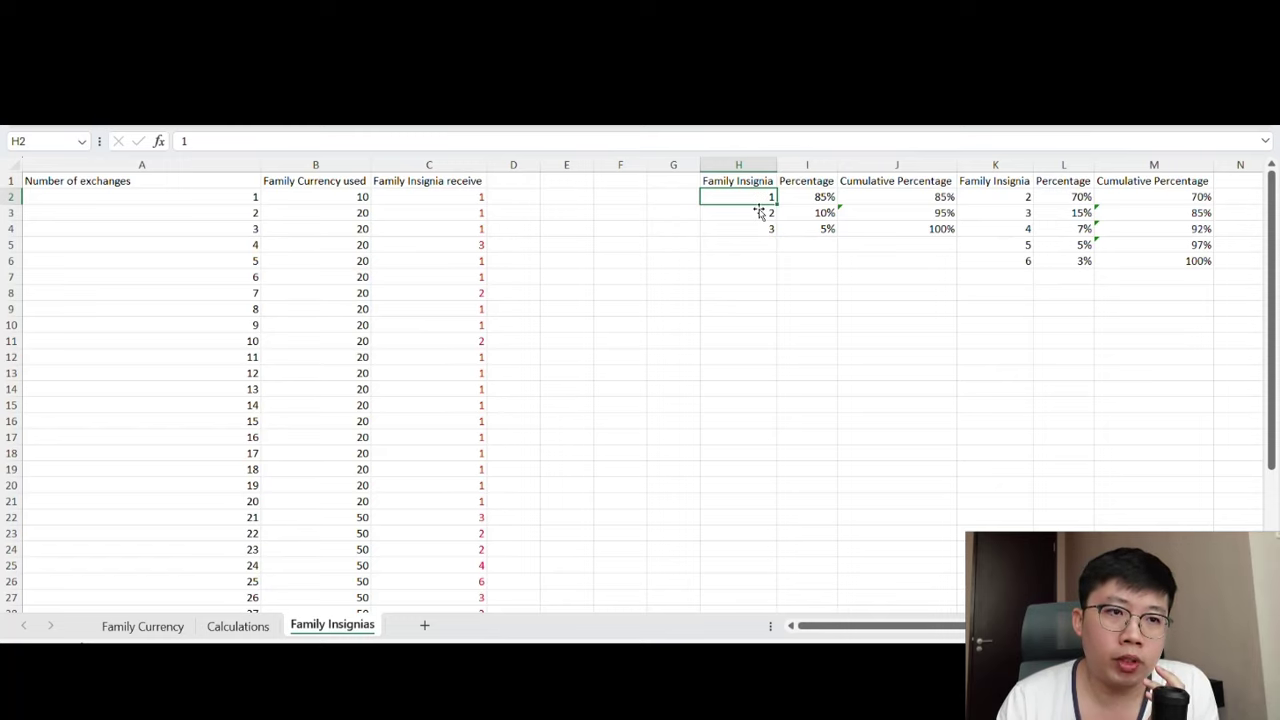
left_click(1012, 199)
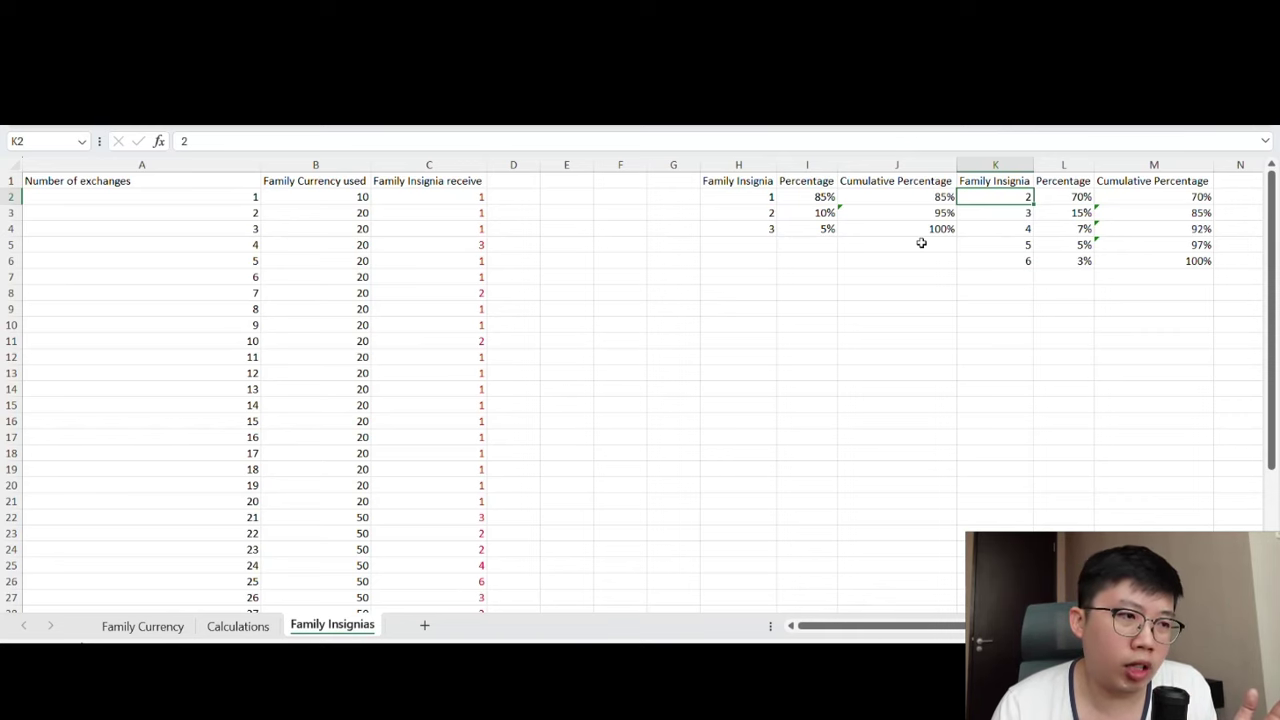
scroll(651, 377, "down", 1)
scroll(651, 377, "up", 1)
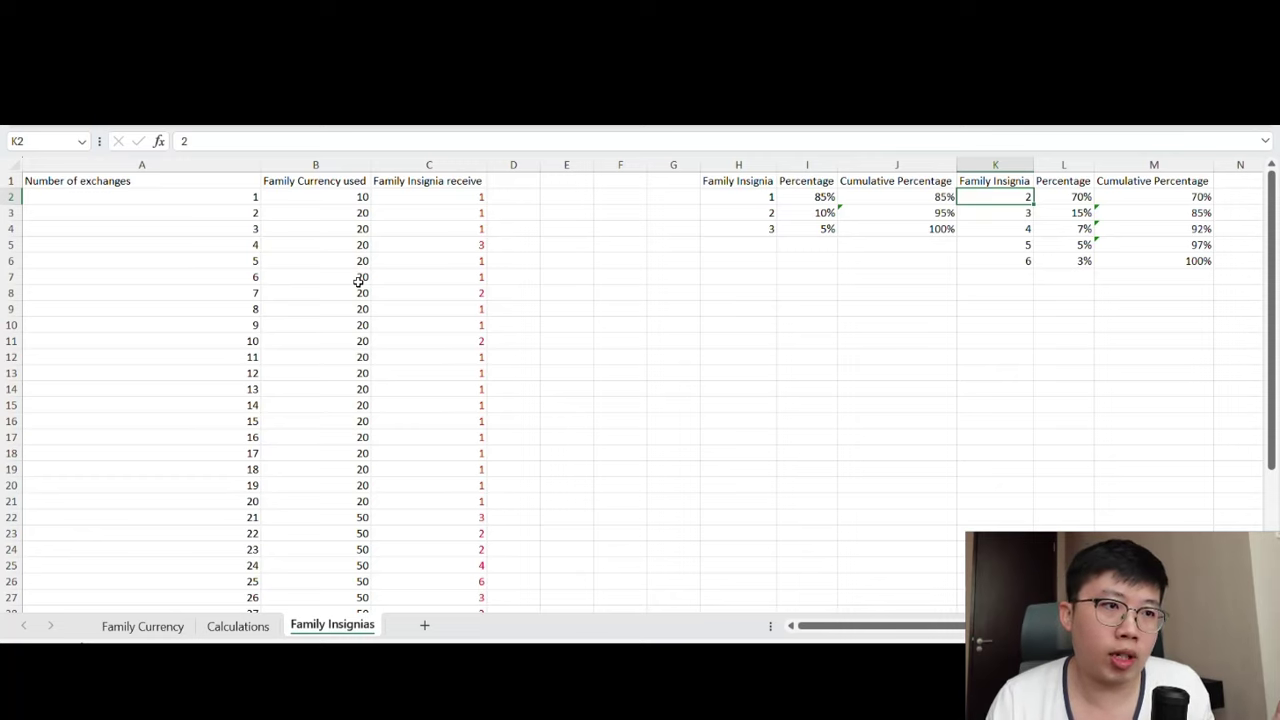
left_click(738, 199)
left_click(362, 229)
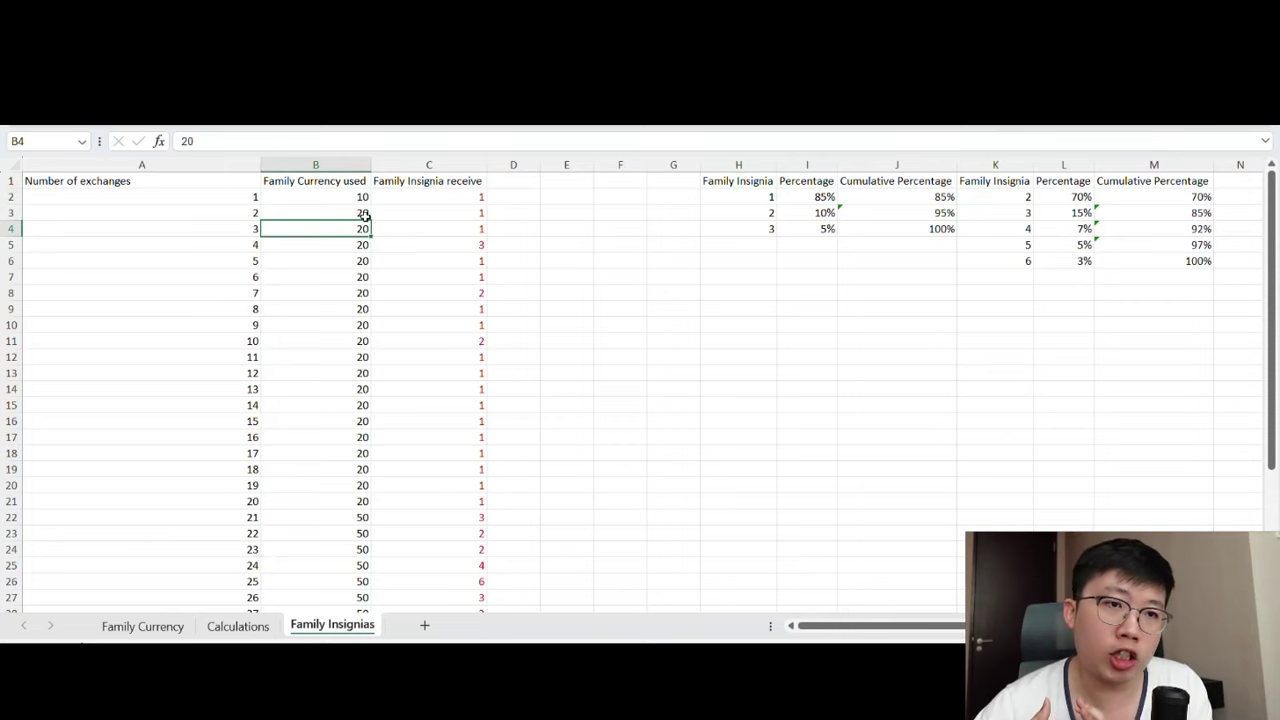
Compare the highest insignia reward in each percentage table, and check the rewards of 2 and 4 insignias in the second table.
left_click(1018, 200)
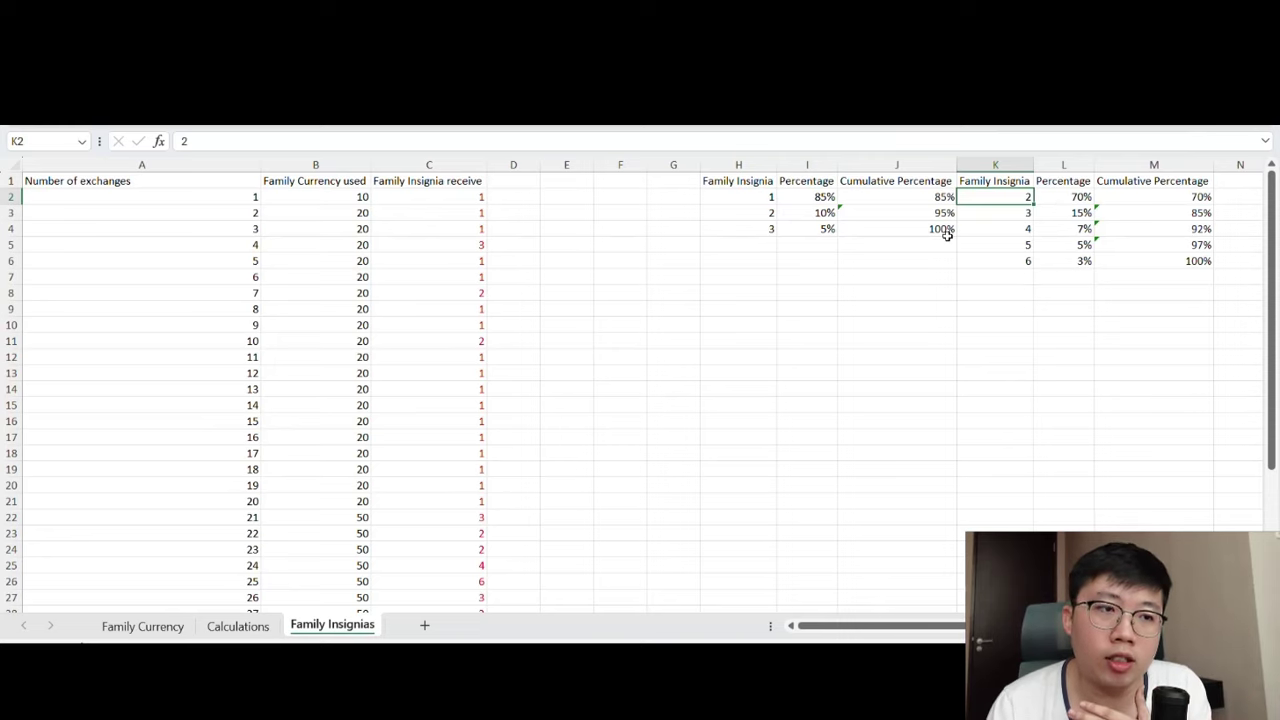
left_click(772, 232)
left_click(1000, 261)
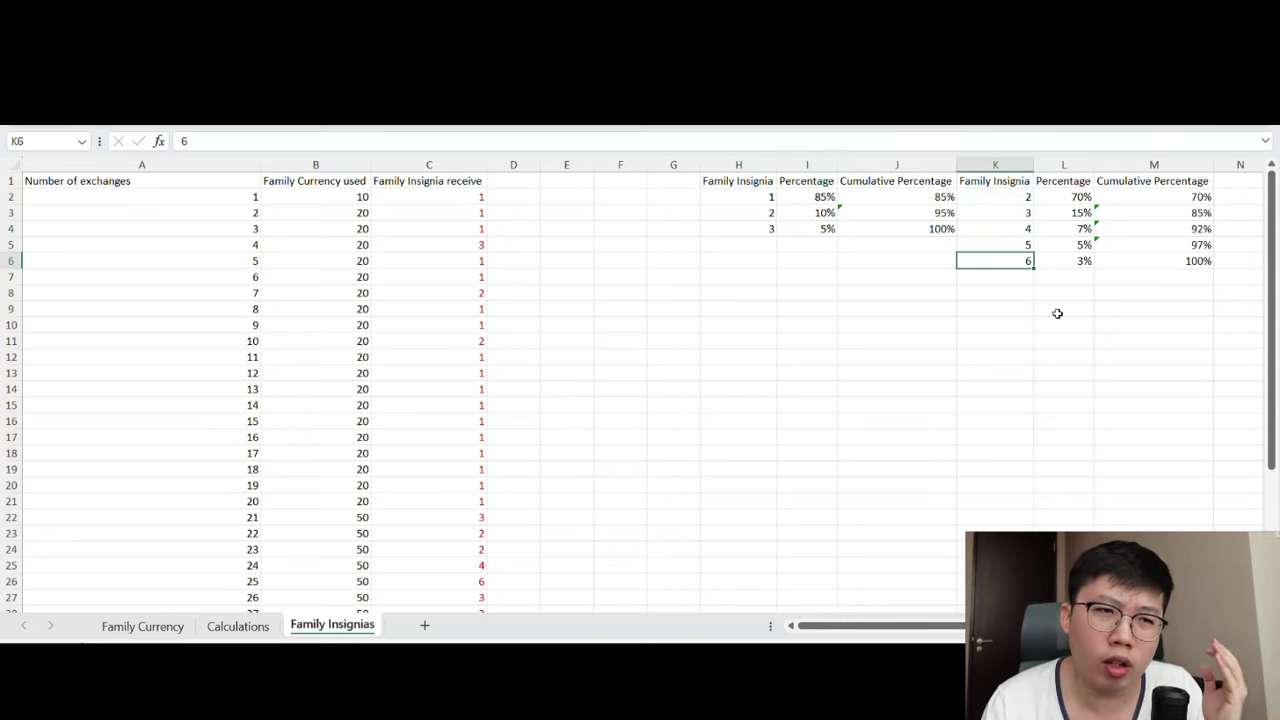
left_click(1020, 232)
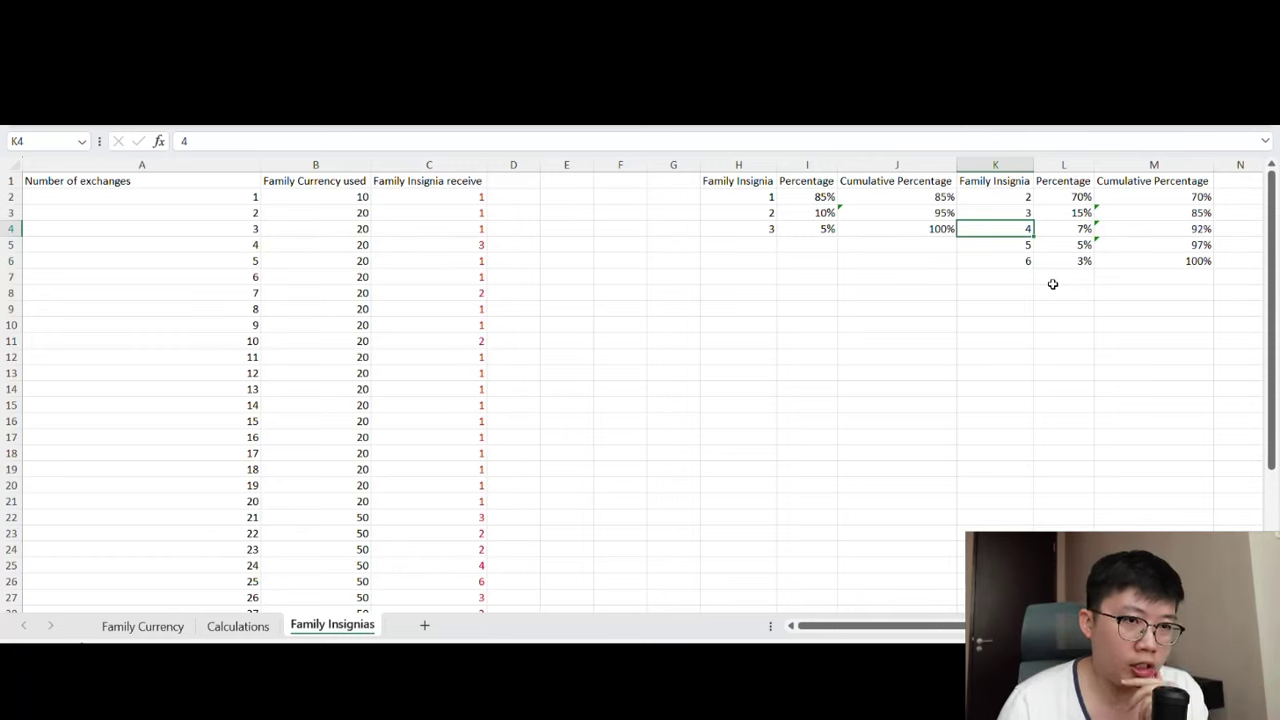
Review the exchange results down to exchange 35 and the two Family Currency to Insignias ratio rows beneath them.
scroll(463, 205, "down", 1)
scroll(470, 230, "up", 1)
scroll(460, 240, "down", 2)
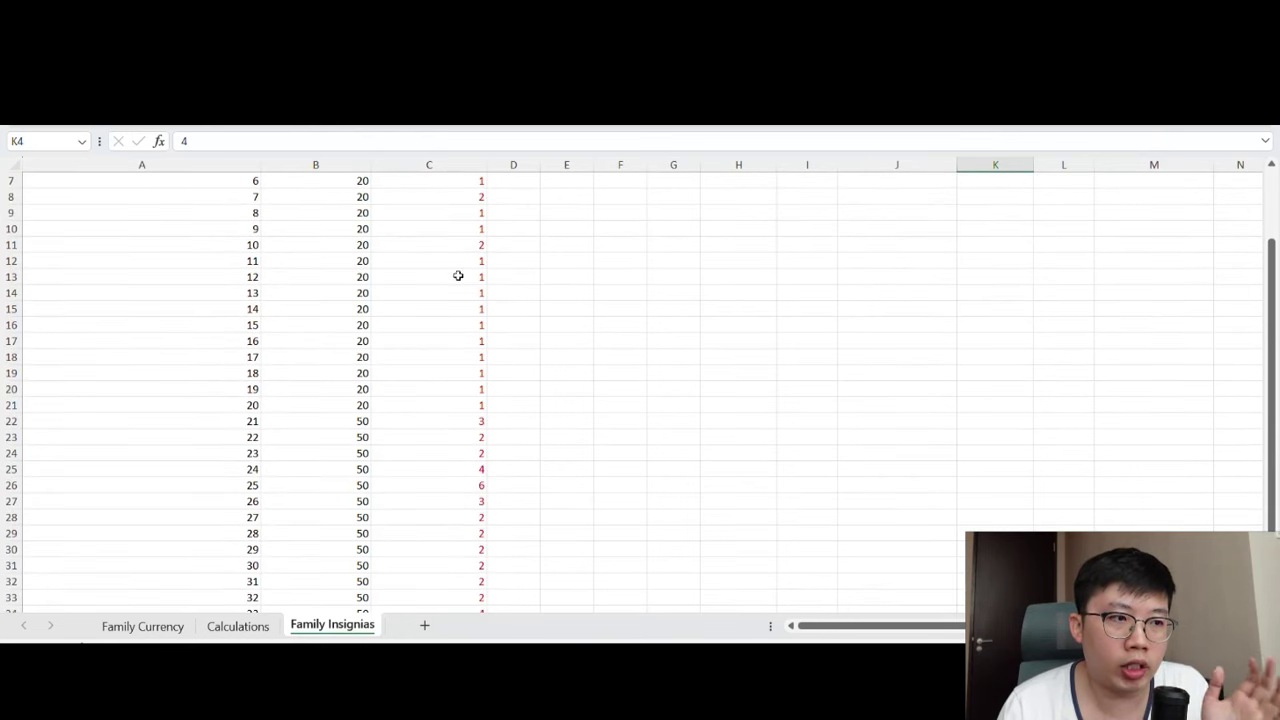
scroll(460, 268, "down", 3)
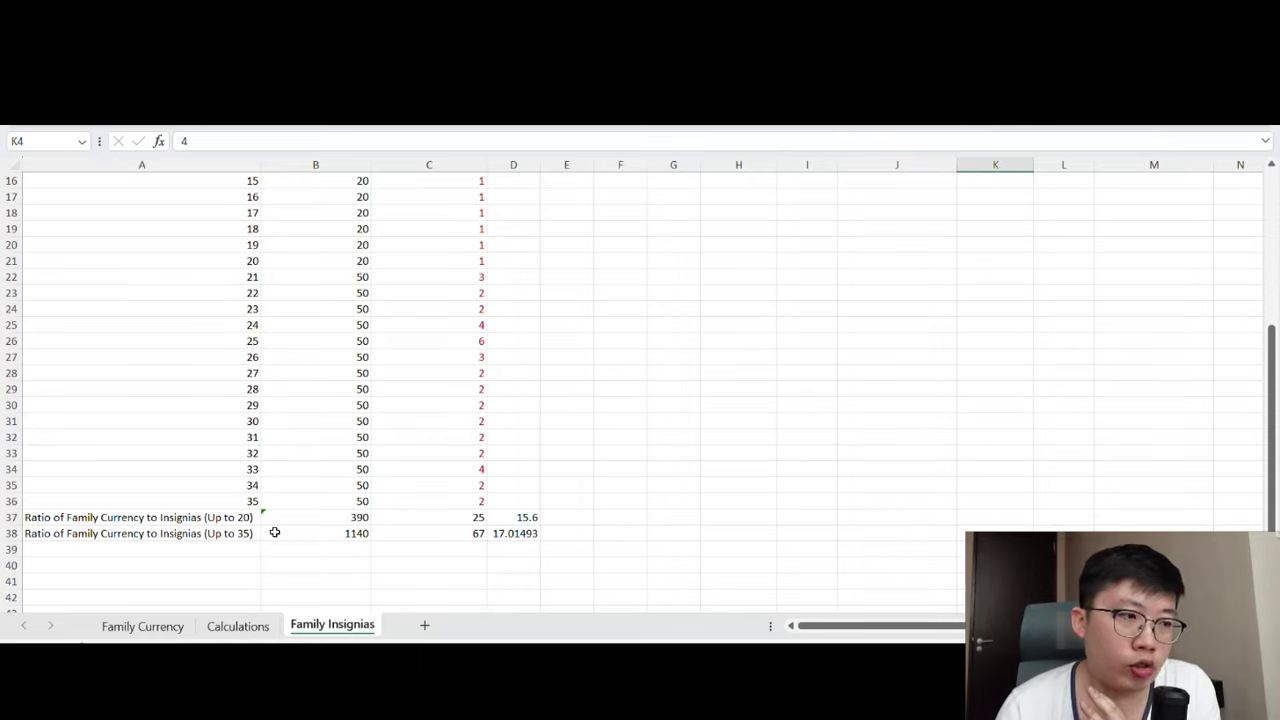
left_click(240, 519)
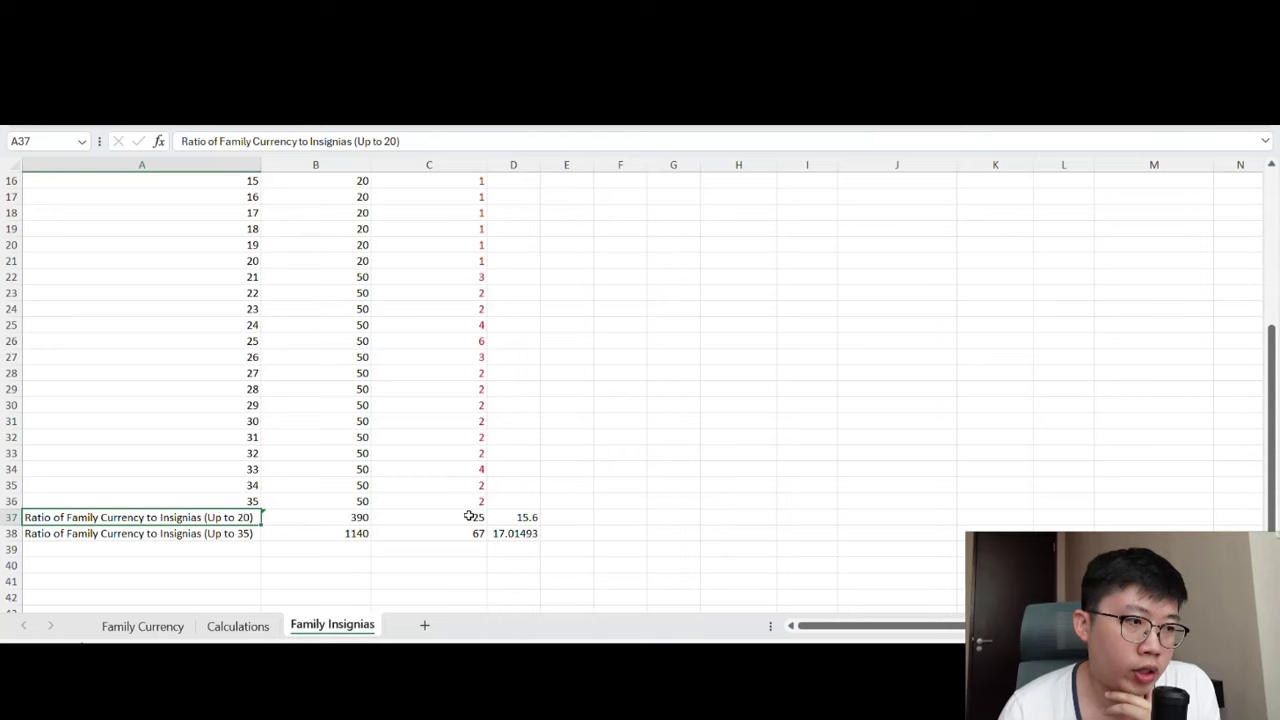
left_click_drag(288, 517, 535, 540)
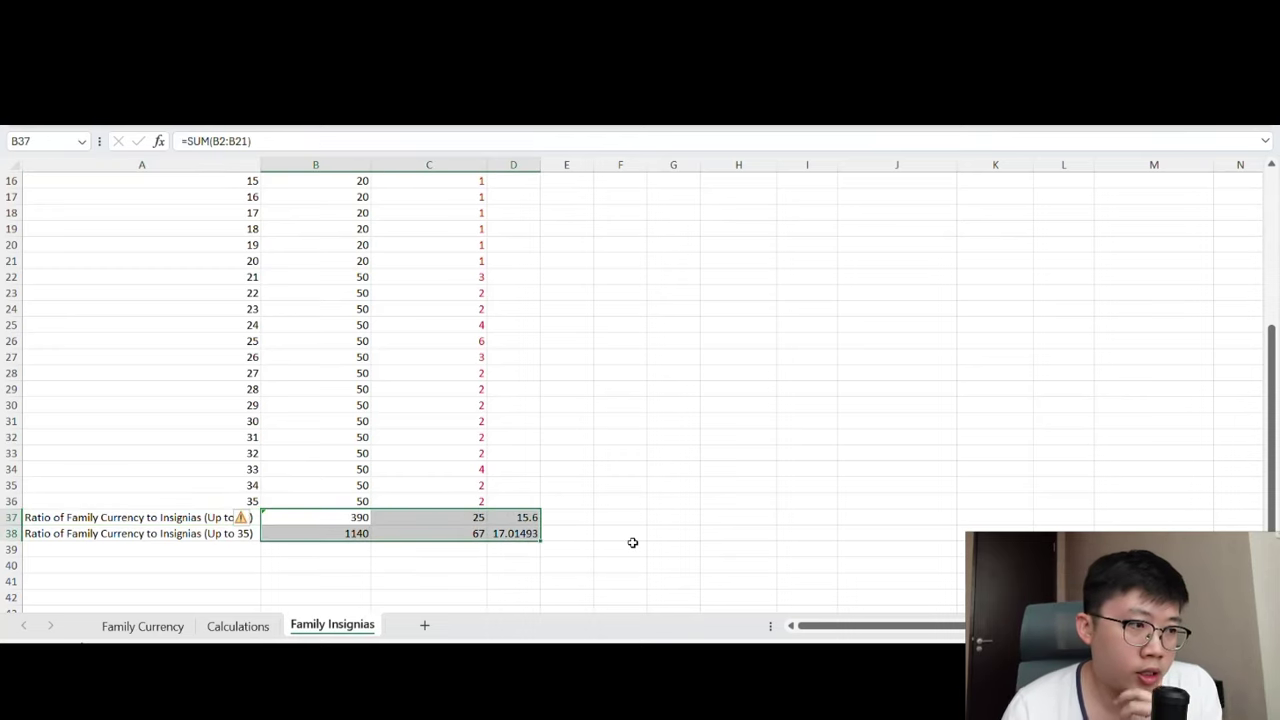
left_click(632, 542)
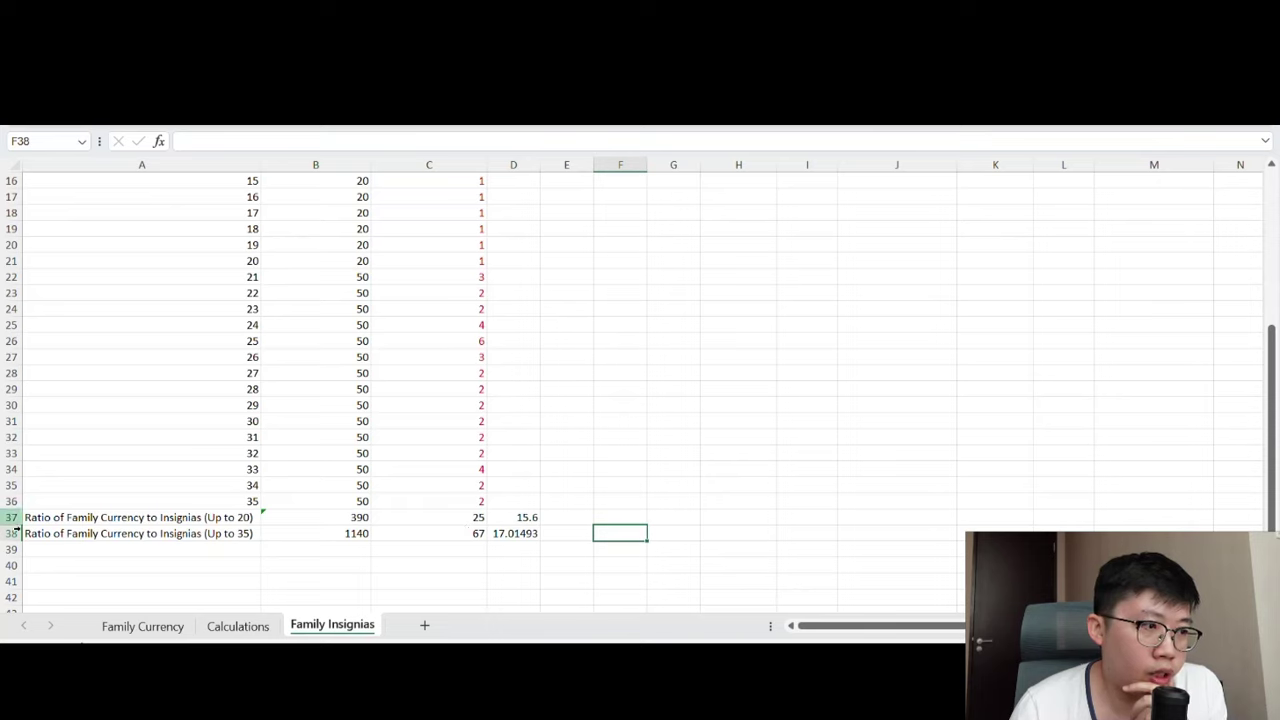
Examine the currency total, insignia total and resulting ratio in the row for up to 20 exchanges.
left_click(104, 521)
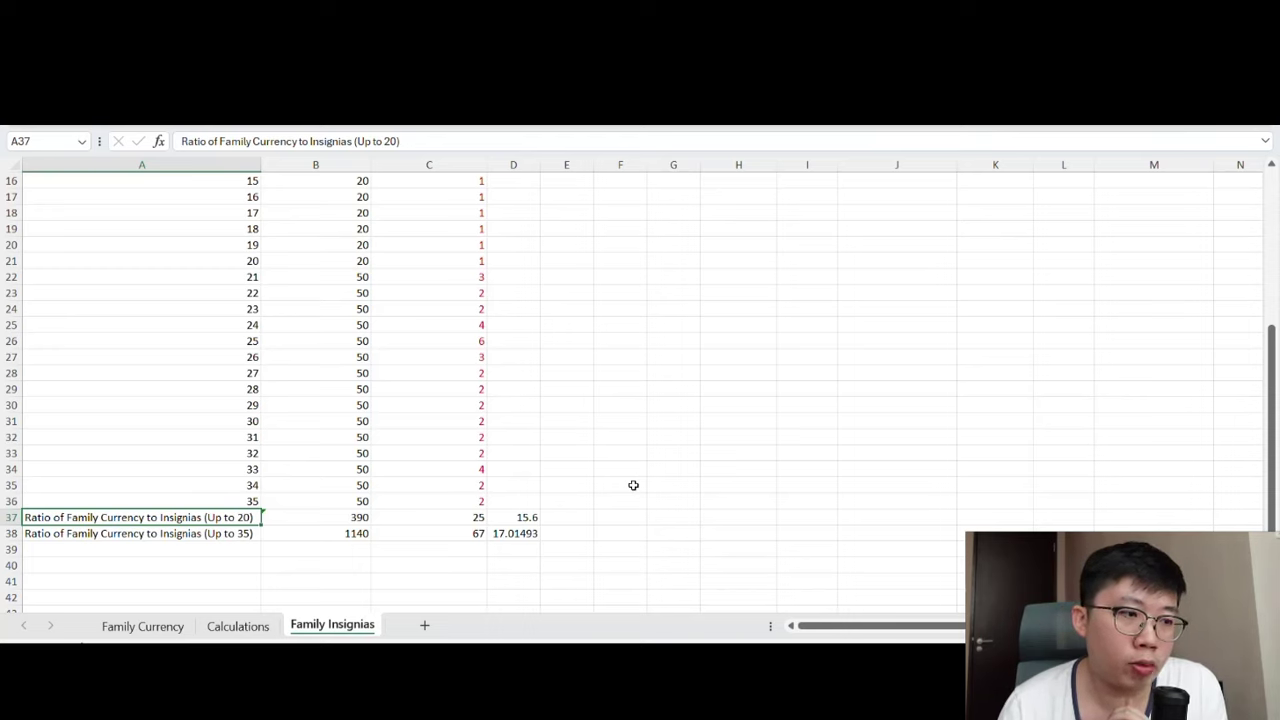
left_click(349, 521)
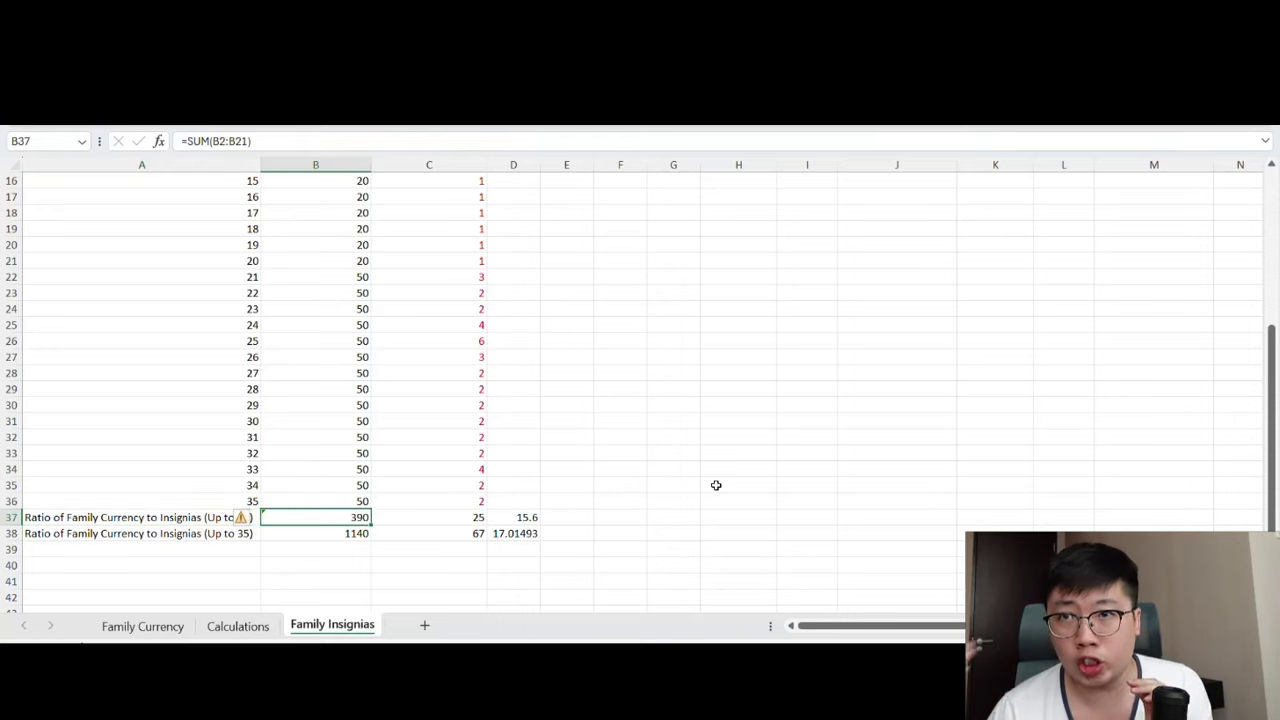
left_click(477, 522)
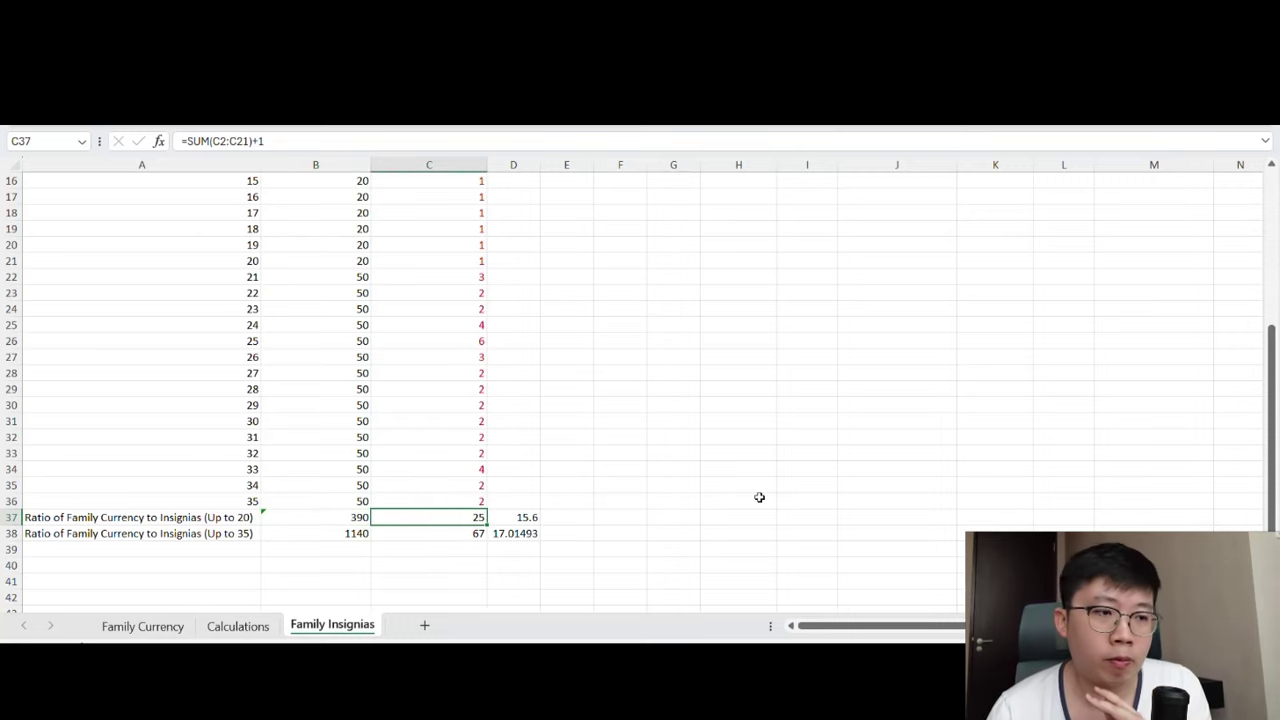
left_click(521, 522)
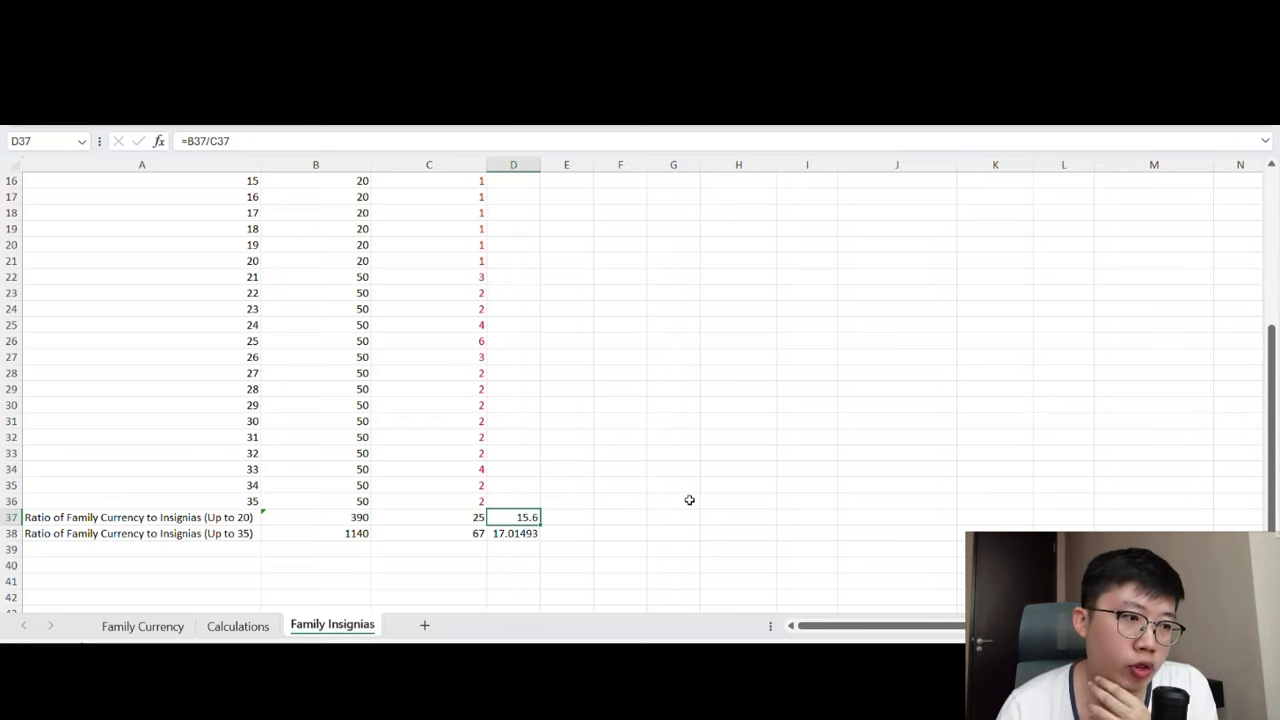
left_click_drag(349, 523, 515, 533)
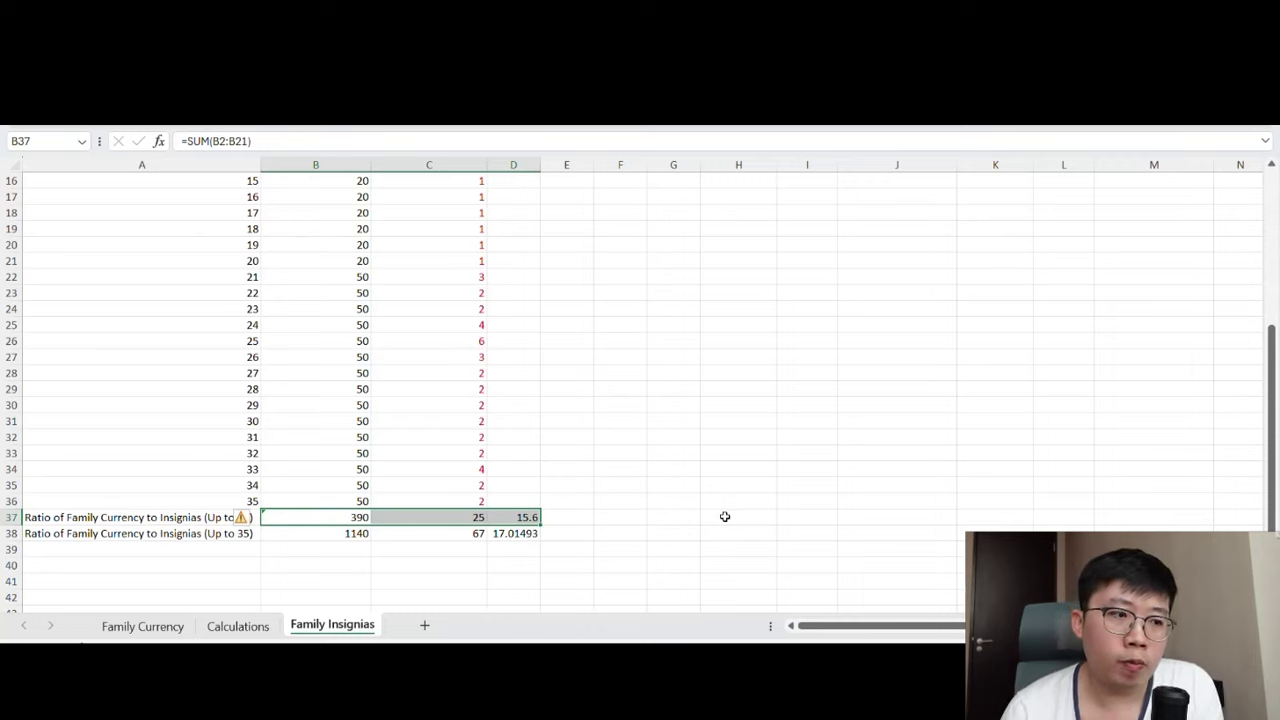
left_click(725, 516)
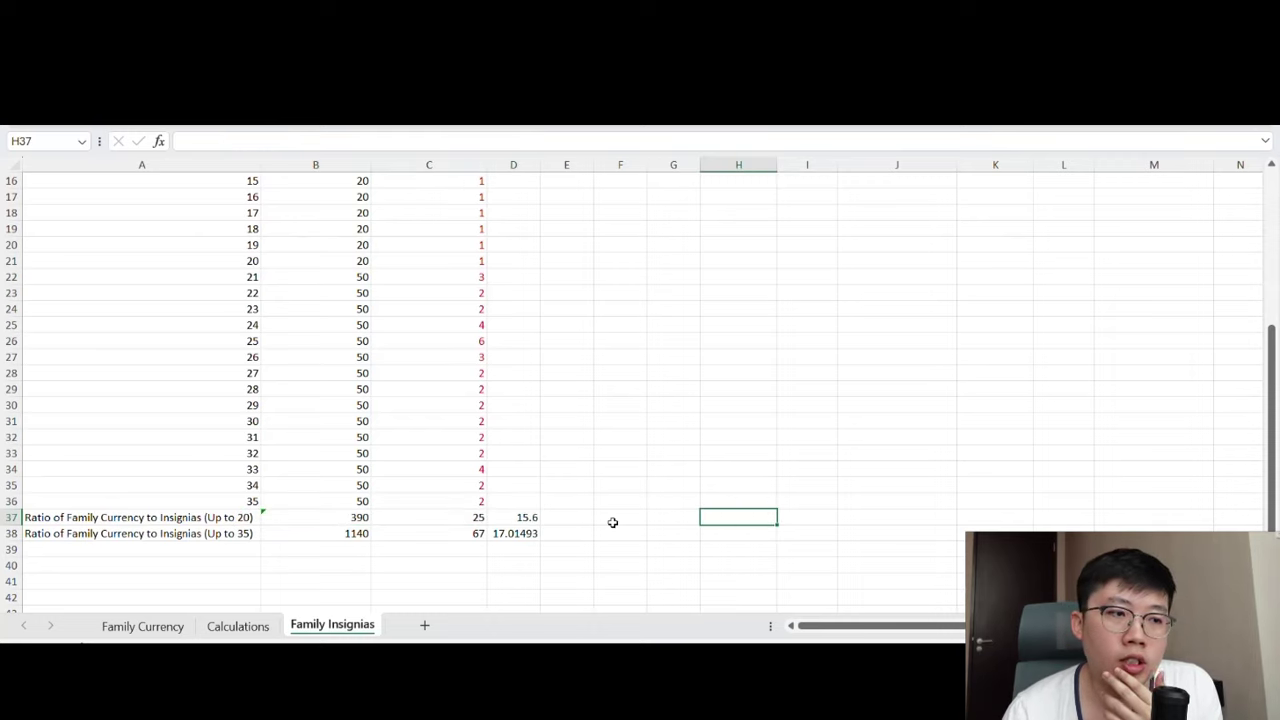
Inspect the formulas of the insignia totals for up to 20 and up to 35 exchanges.
left_click(531, 520)
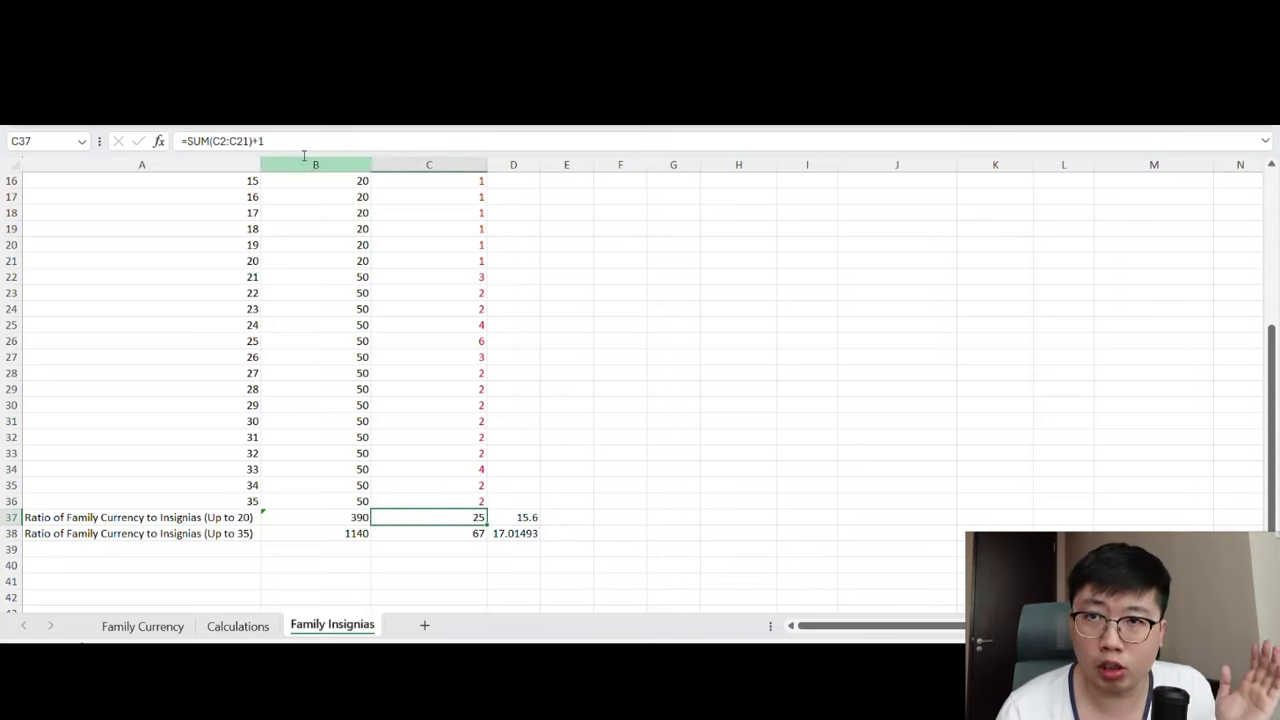
key("Down")
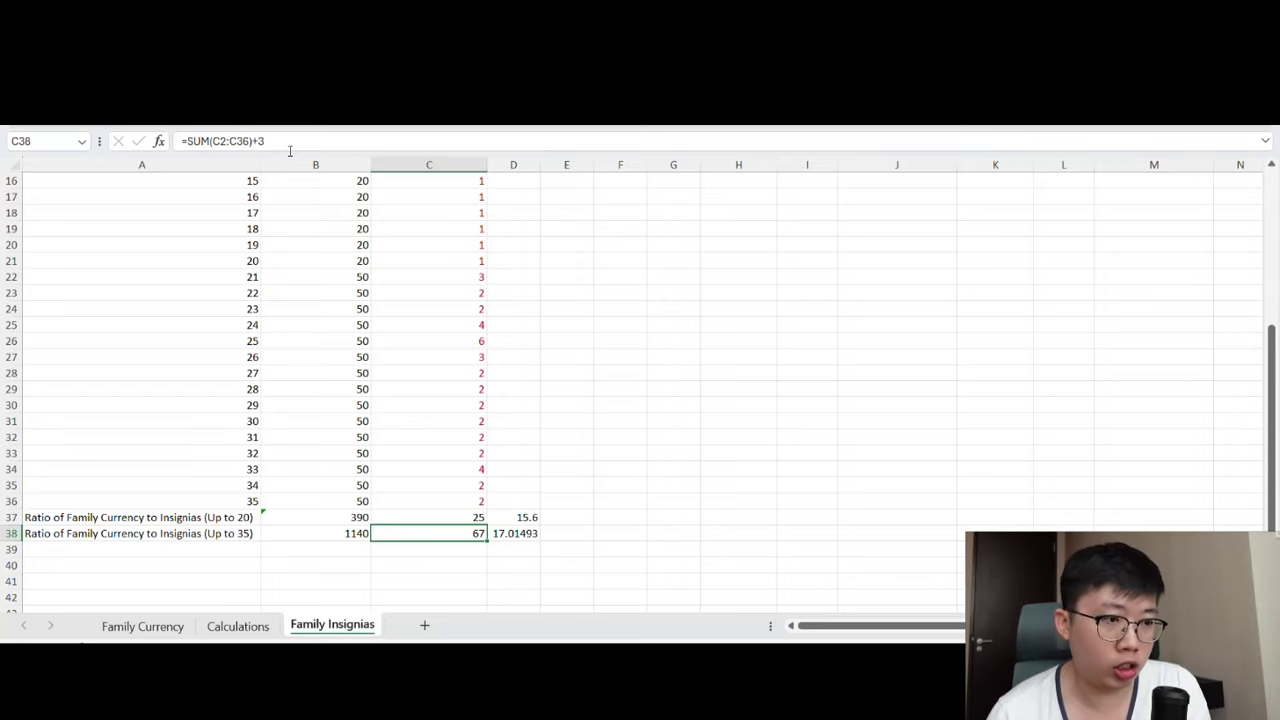
left_click(880, 440)
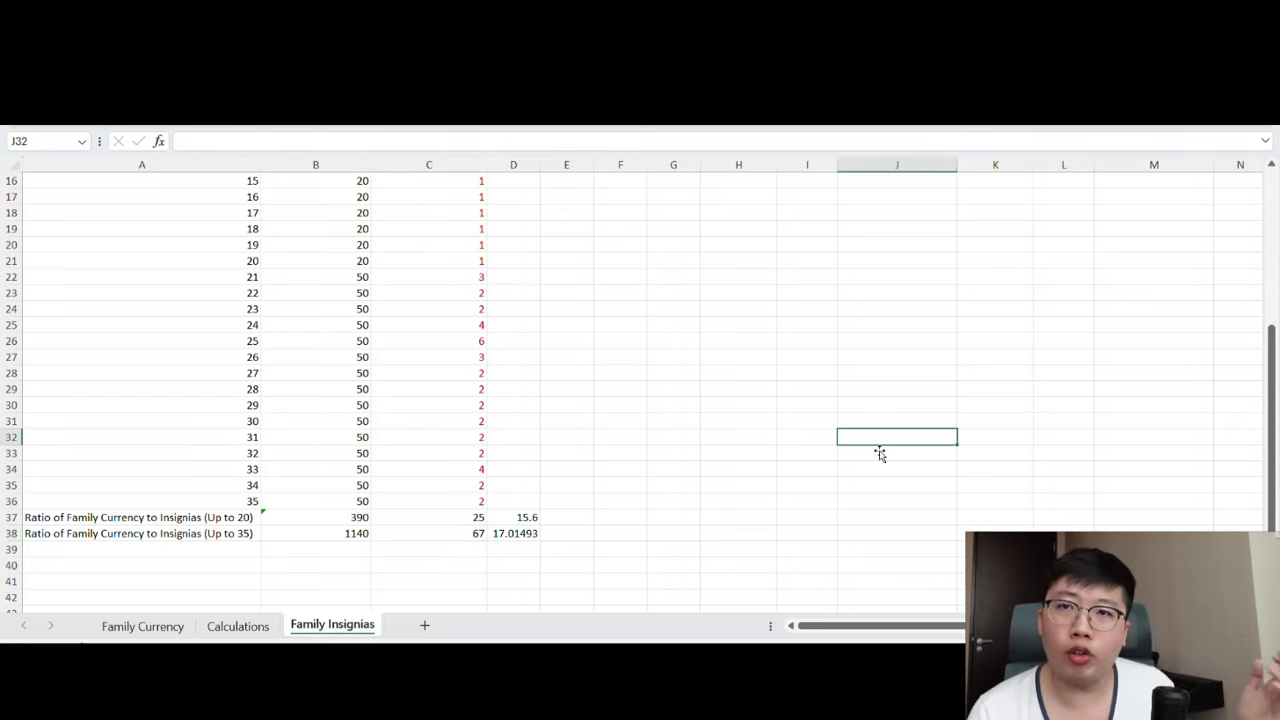
left_click(772, 453)
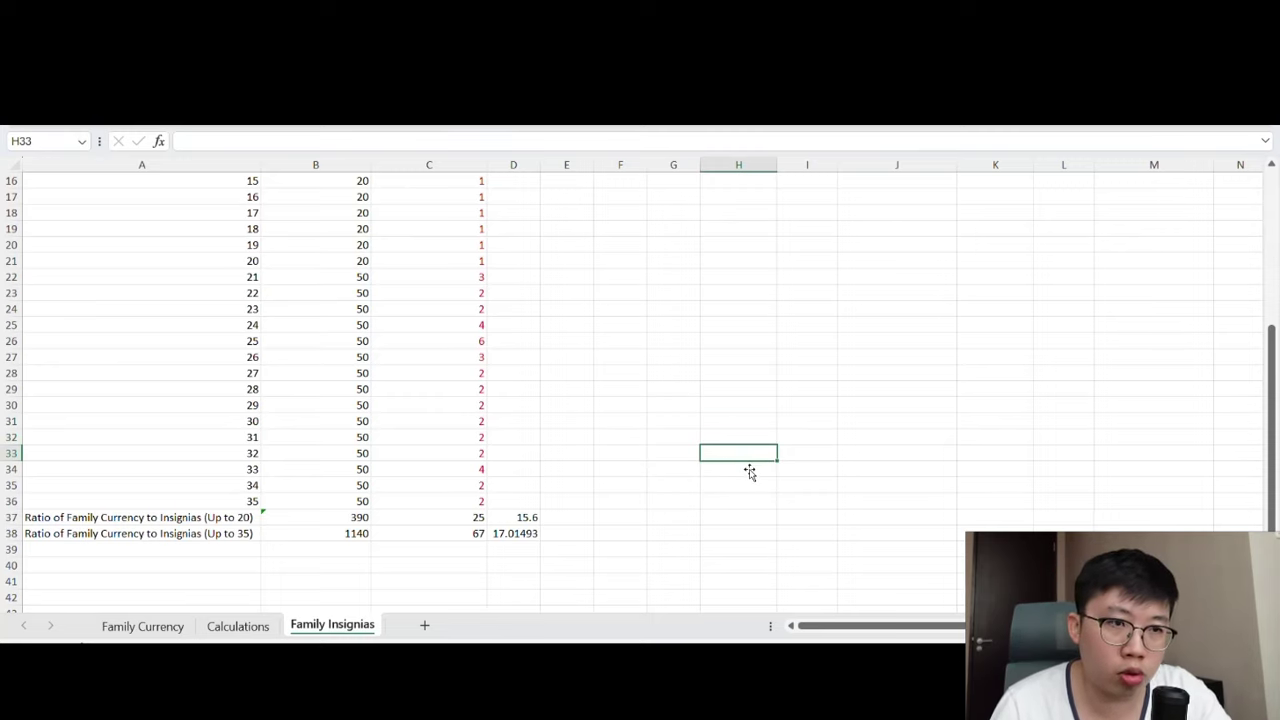
Re-roll the simulated exchange results by entering a scratch value of 1 in cell G36 and clearing it again.
scroll(750, 472, "up", 5)
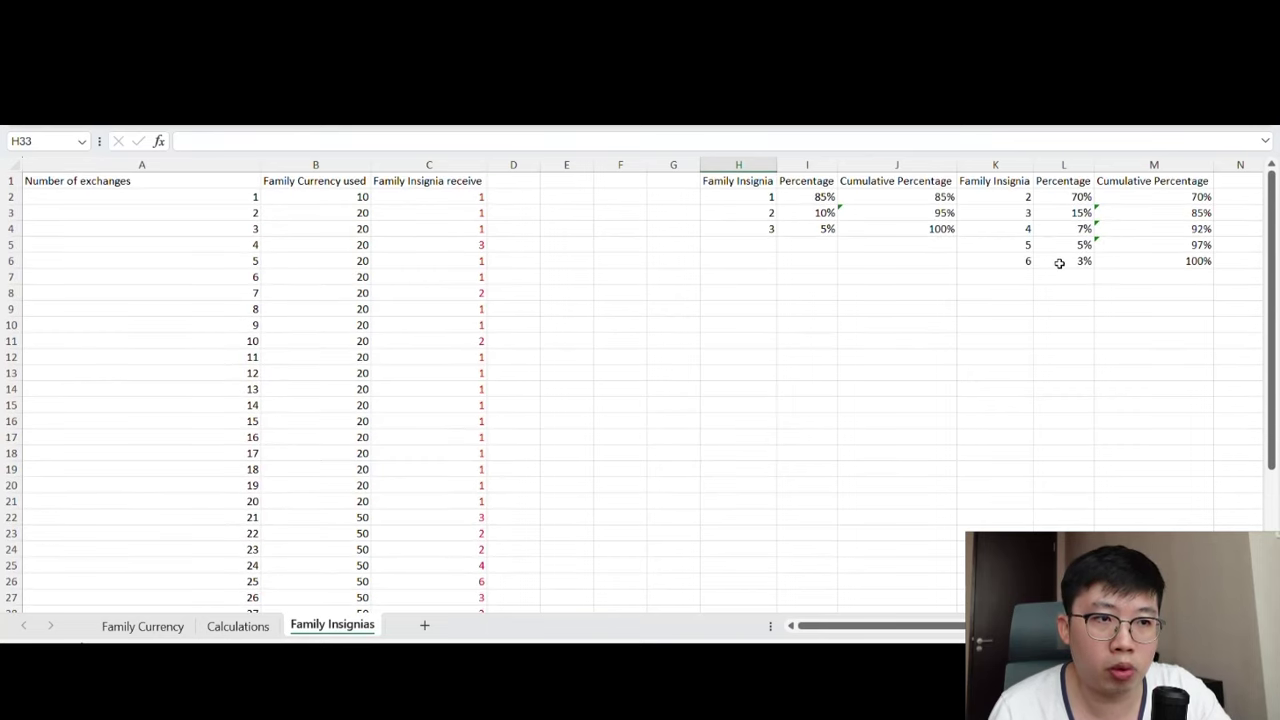
scroll(729, 394, "down", 5)
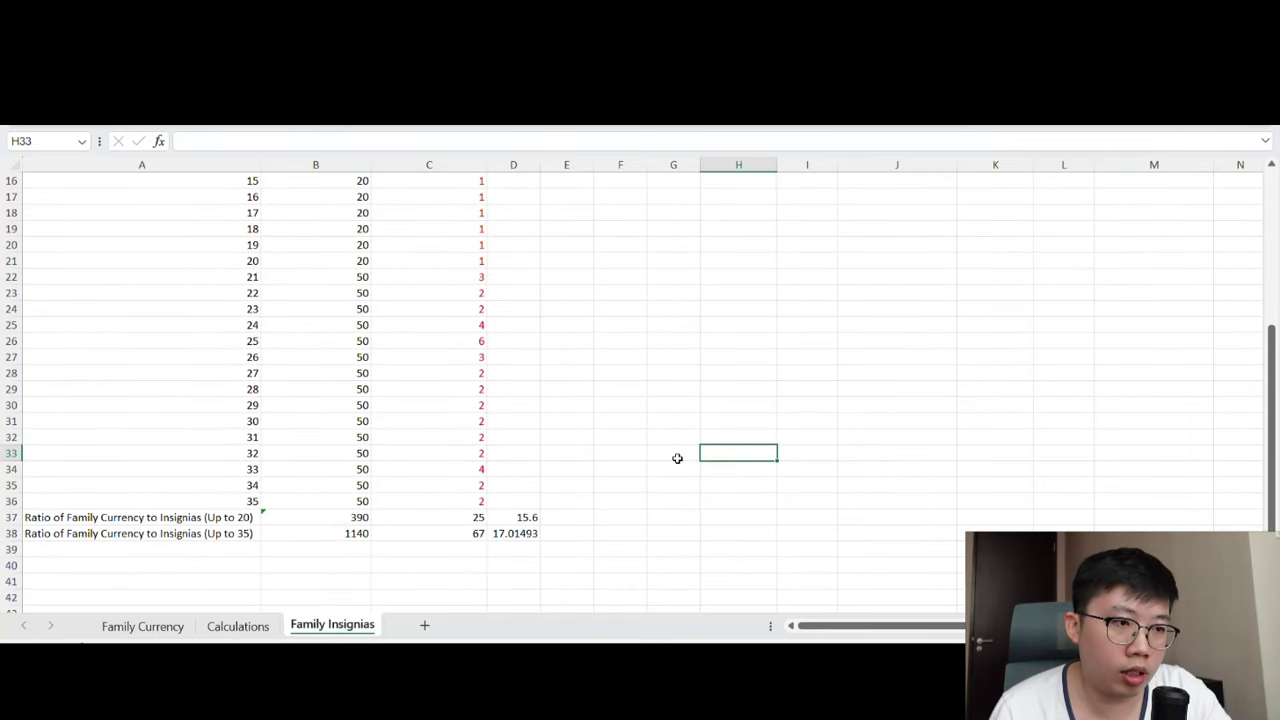
left_click(669, 502)
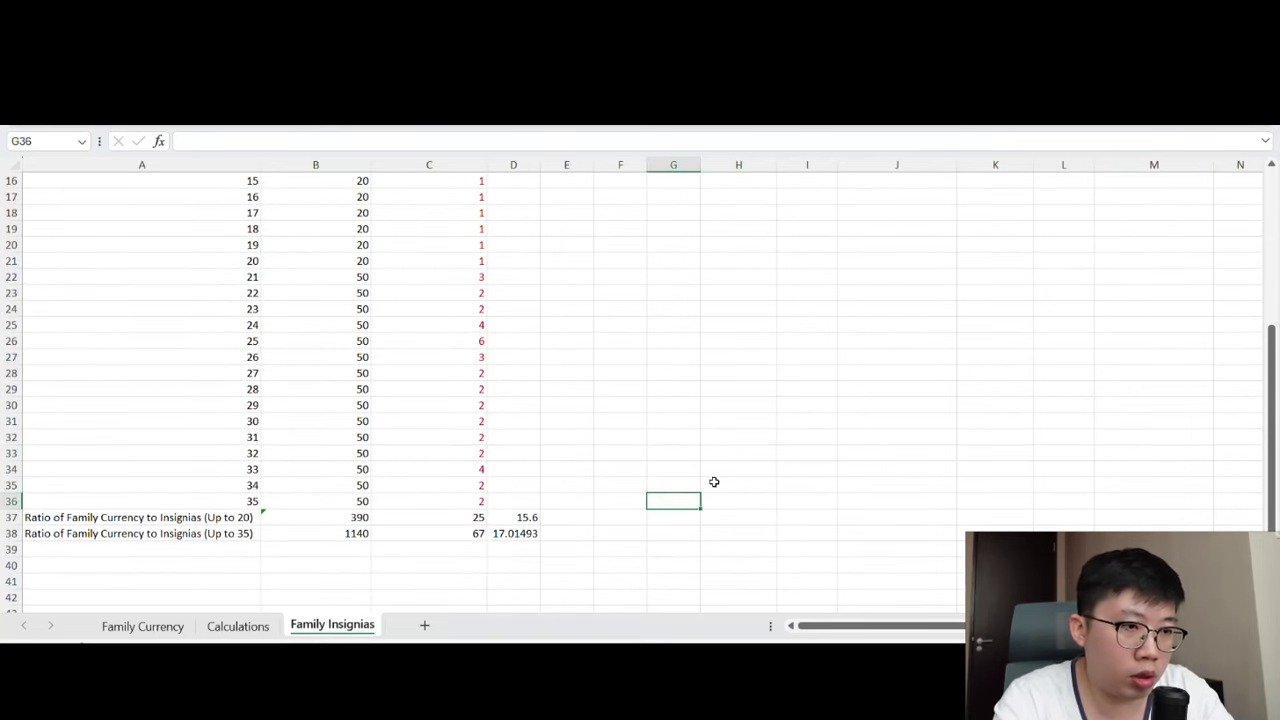
type("1")
key("Return")
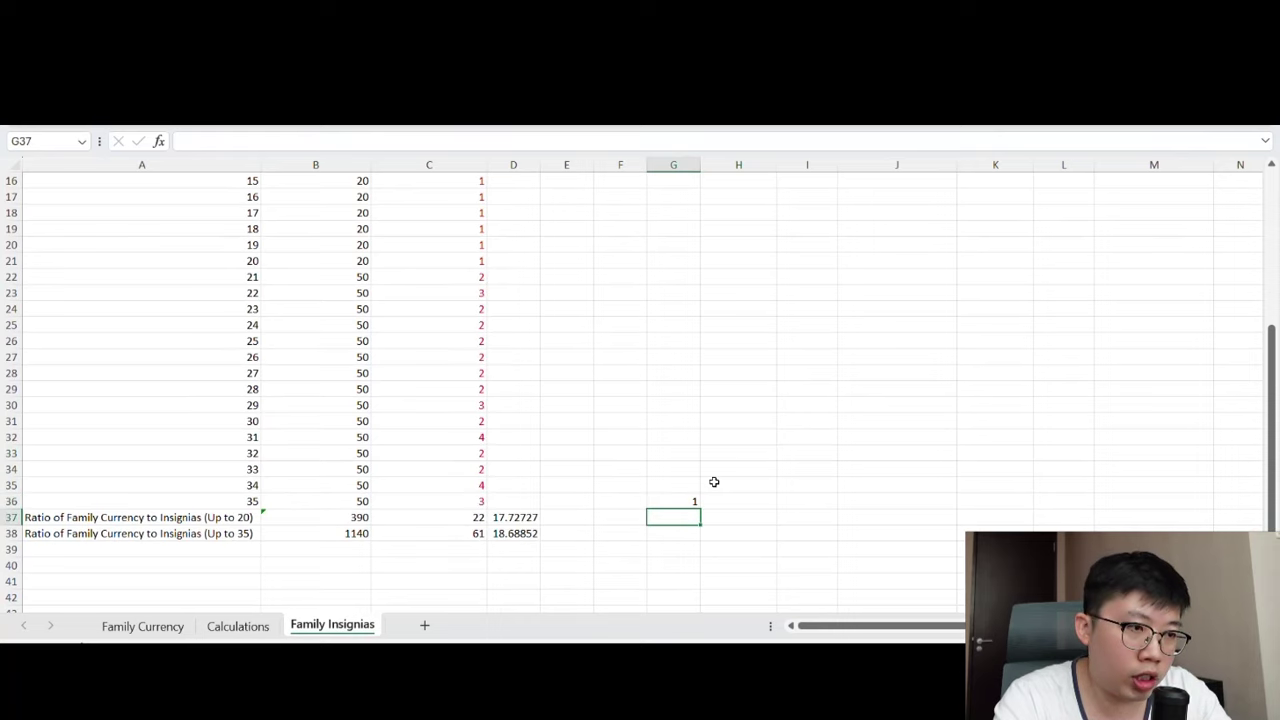
key("Up")
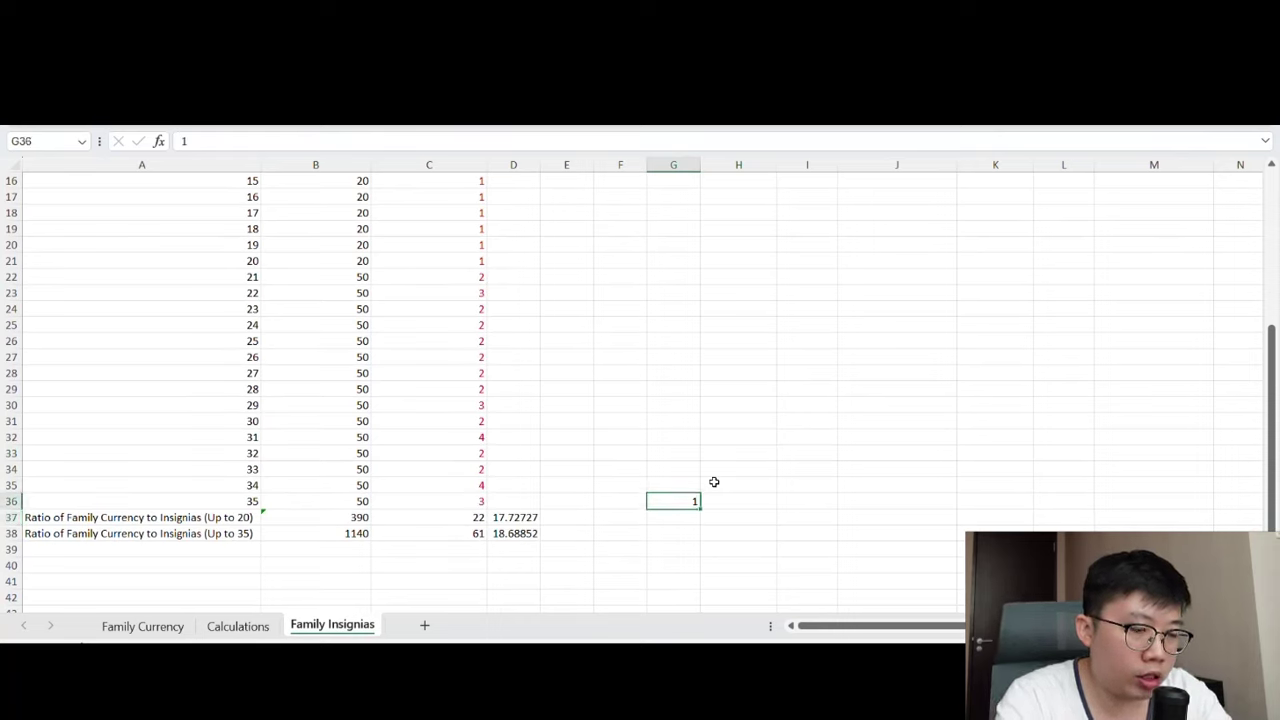
key("Delete")
key("Down")
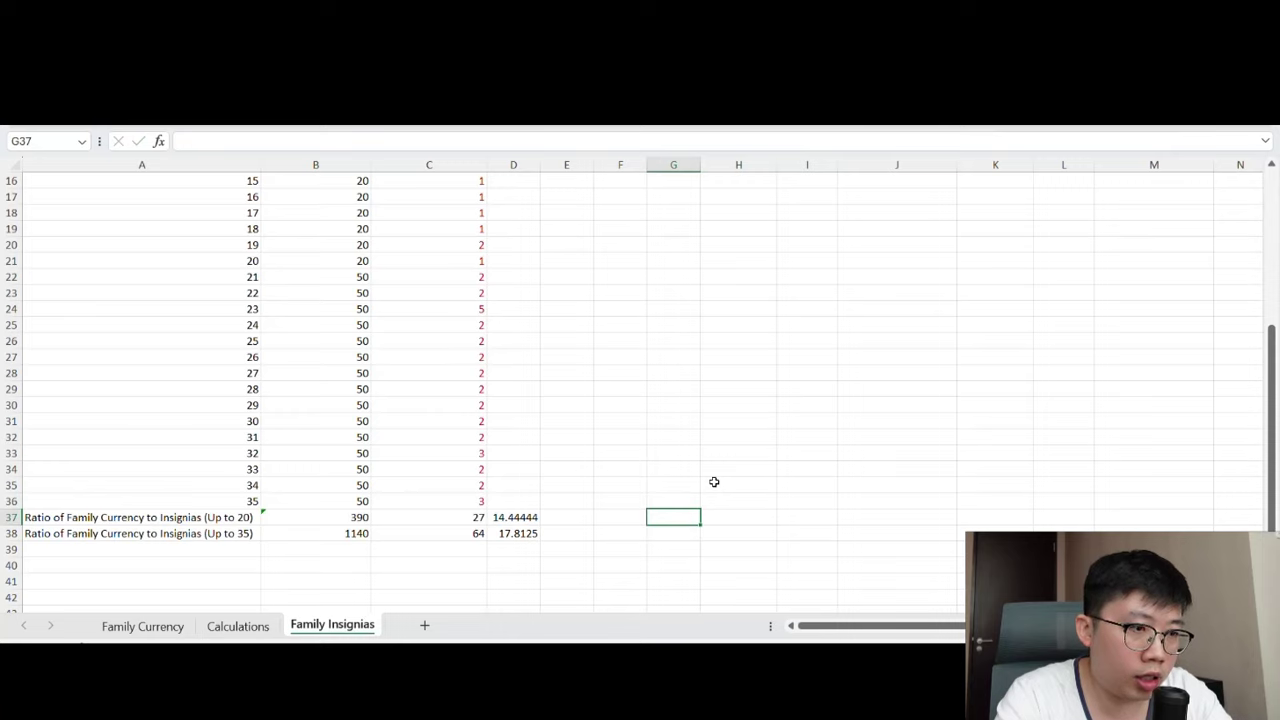
Recalculate the simulated insignias several more times by entering 3 and 2 in cell G37, and clear the cell.
type("3")
key("Return")
key("Up")
type("2")
key("Return")
key("Up")
key("BackSpace")
key("Return")
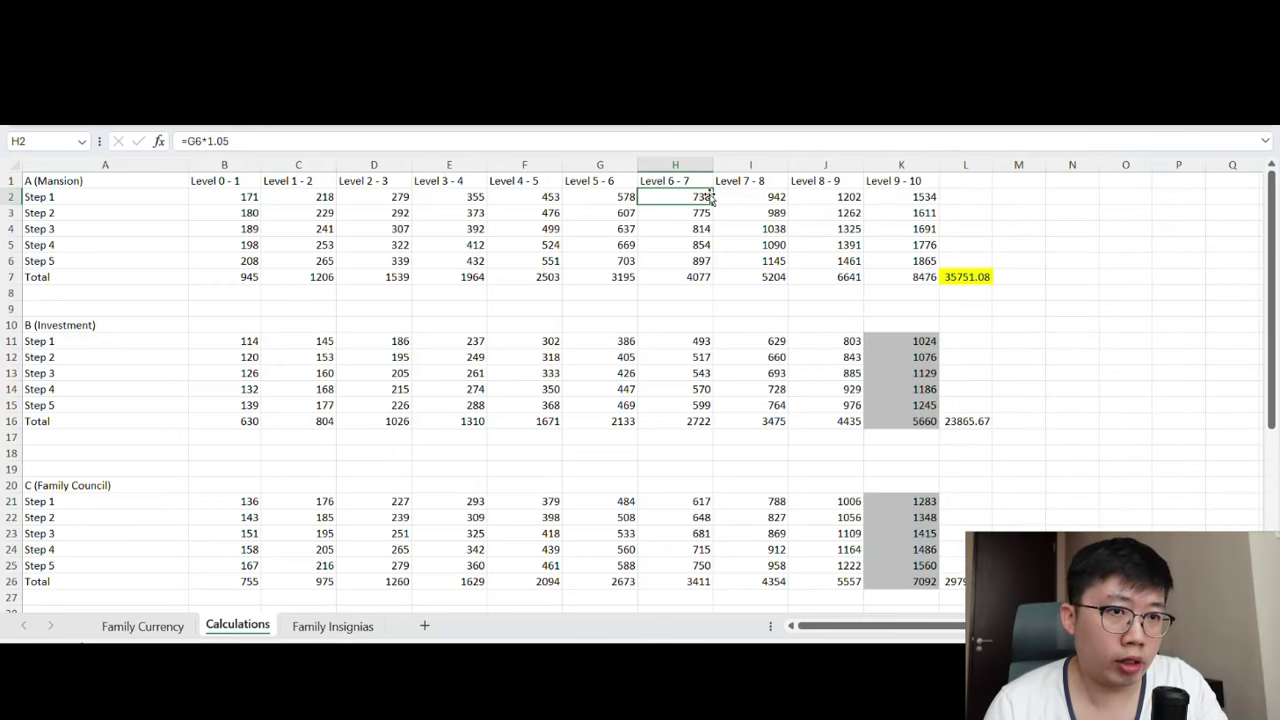
On the Calculations sheet, work out the Mansion currency difference in cell N2 with the formula =738-559.
left_click(1080, 195)
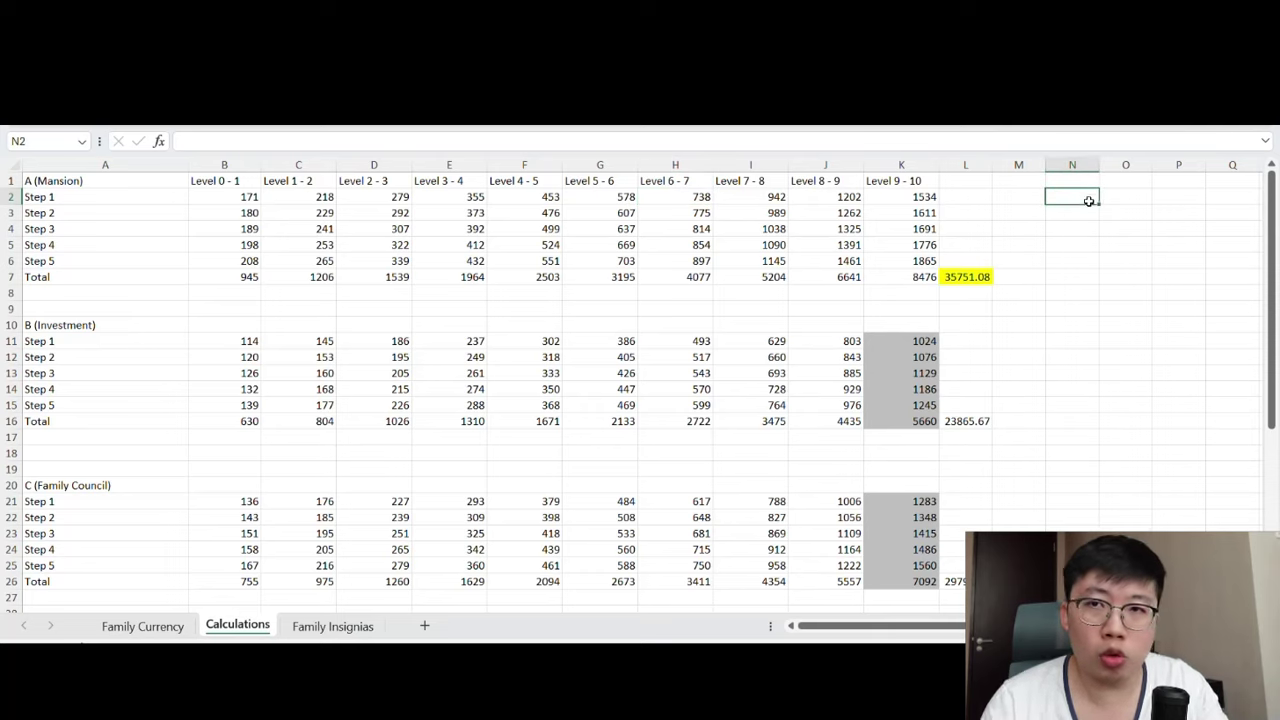
type("=738-559")
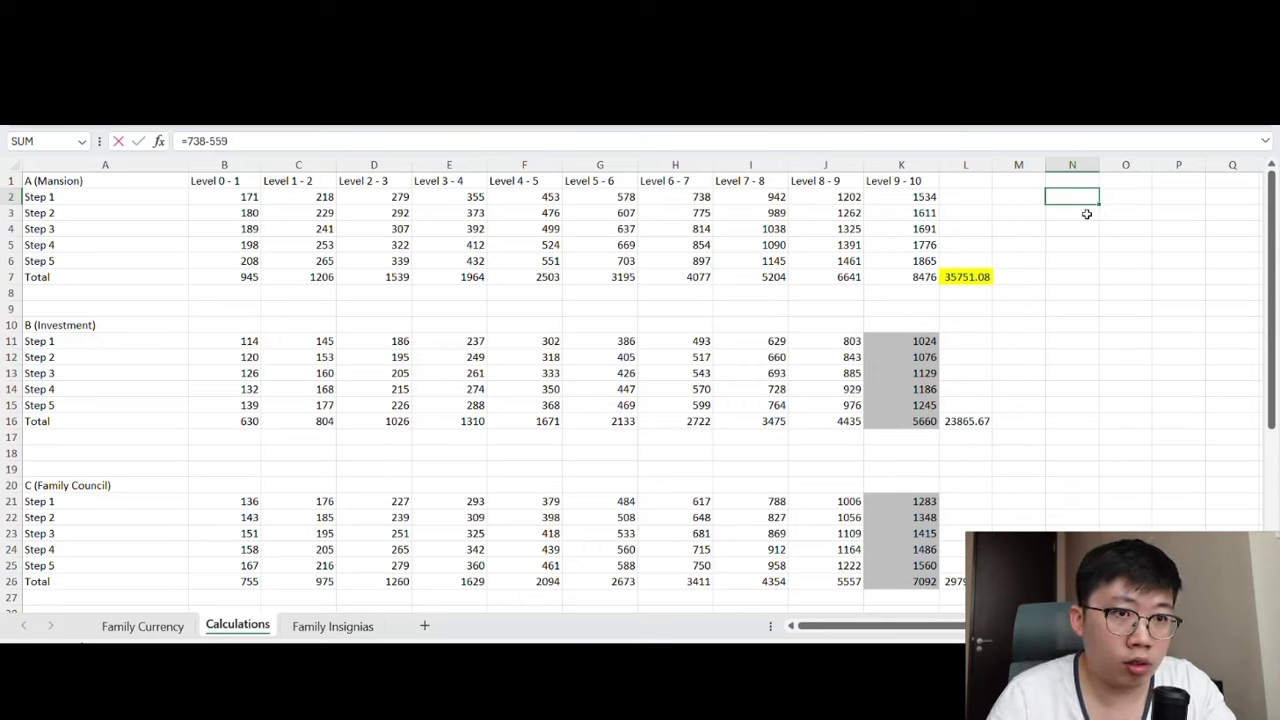
key("Return")
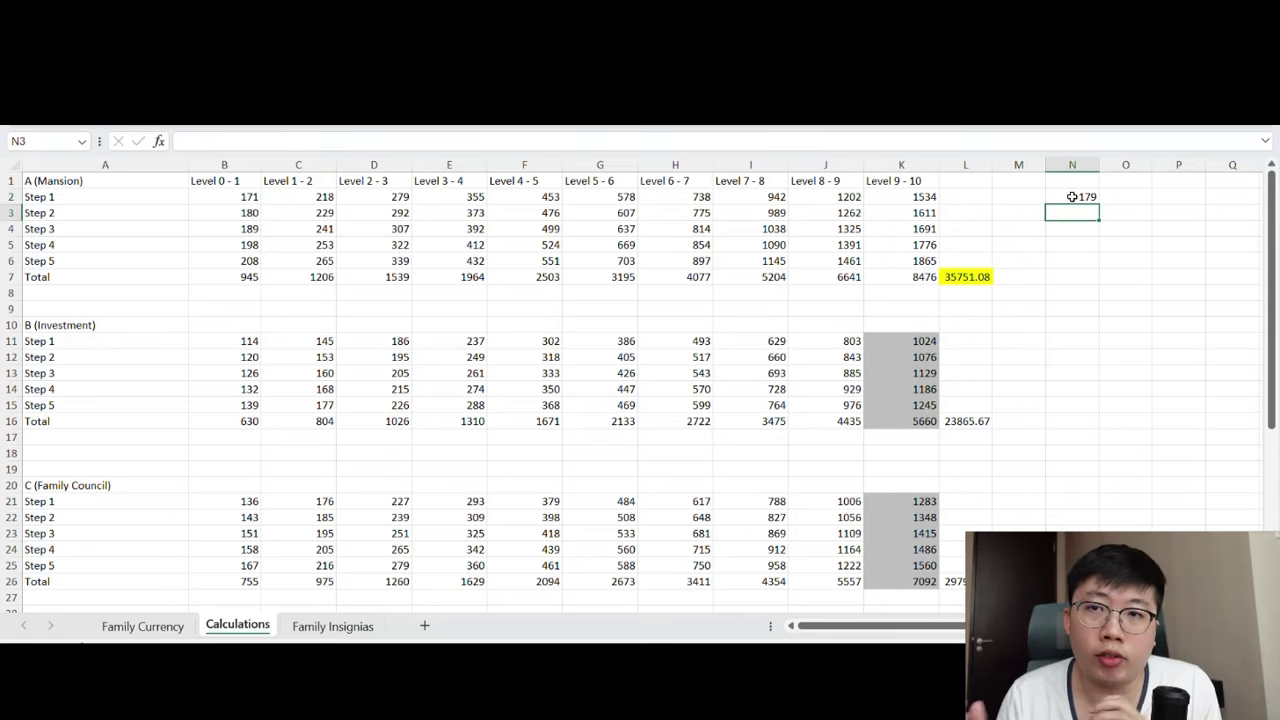
Divide the currency difference by the 11 required insignias in cell O2 with the formula =N2/11.
left_click(1071, 199)
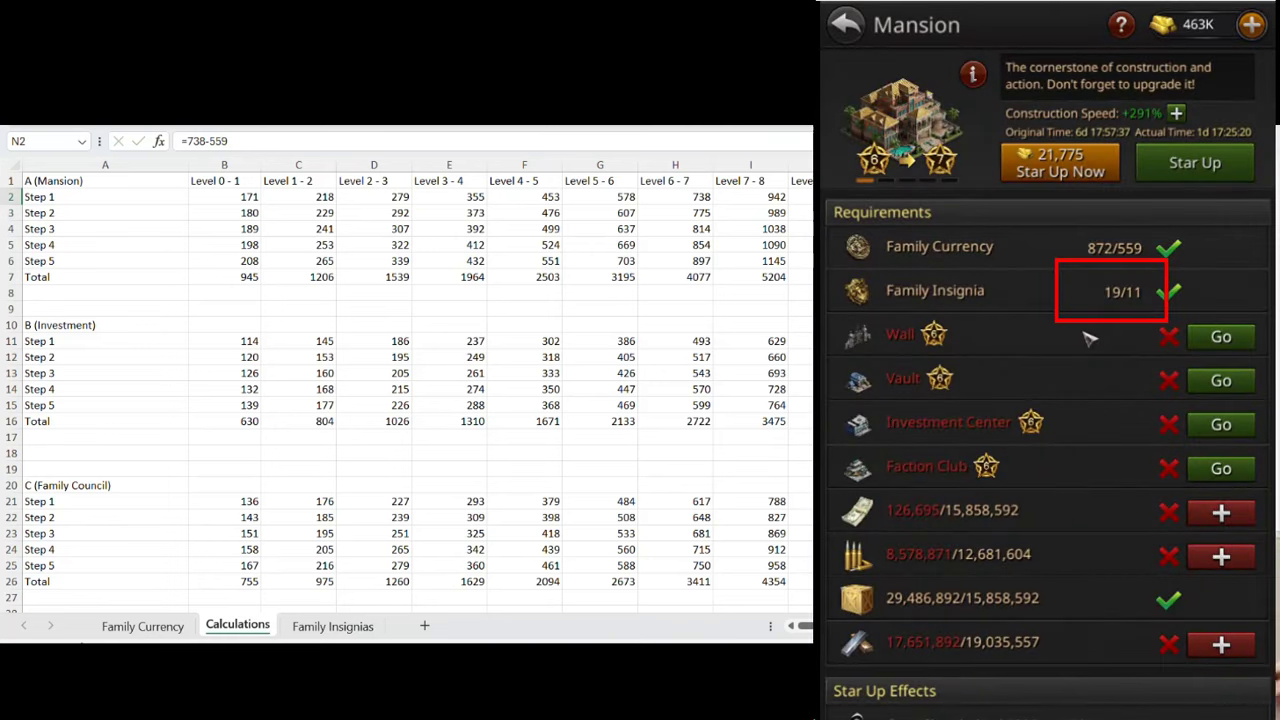
key("Right")
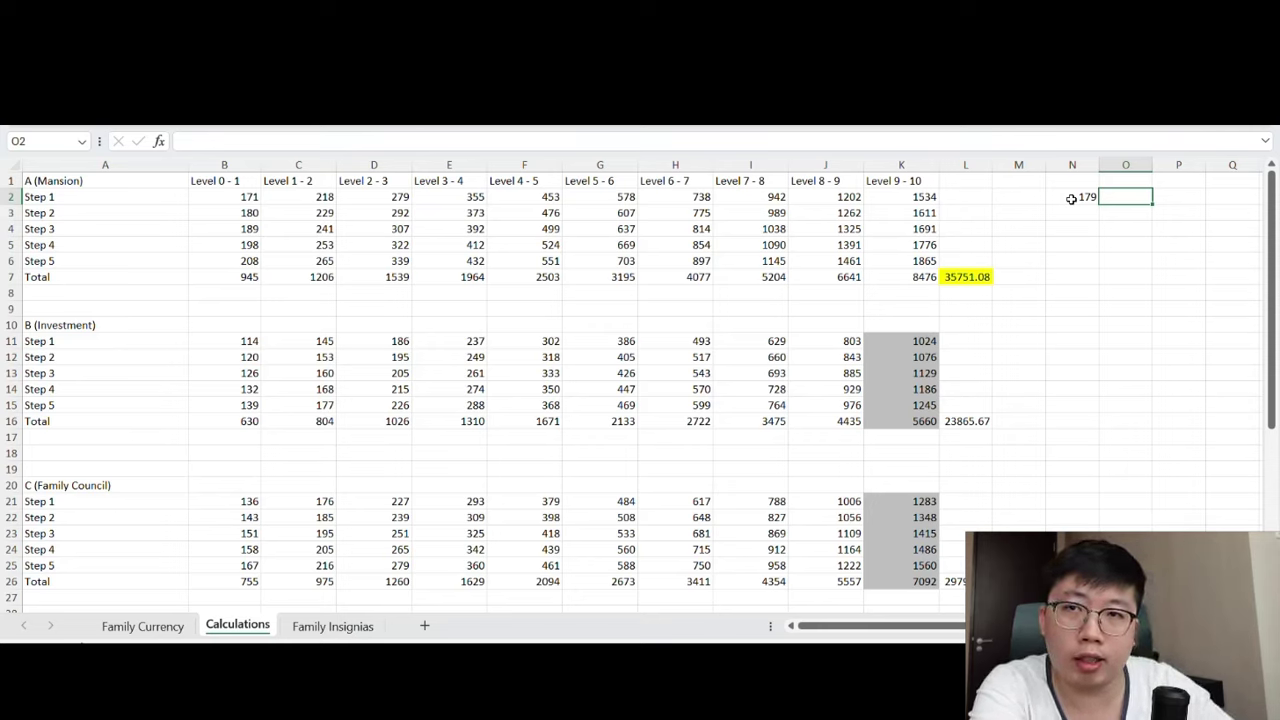
type("=")
left_click(1071, 198)
type("/")
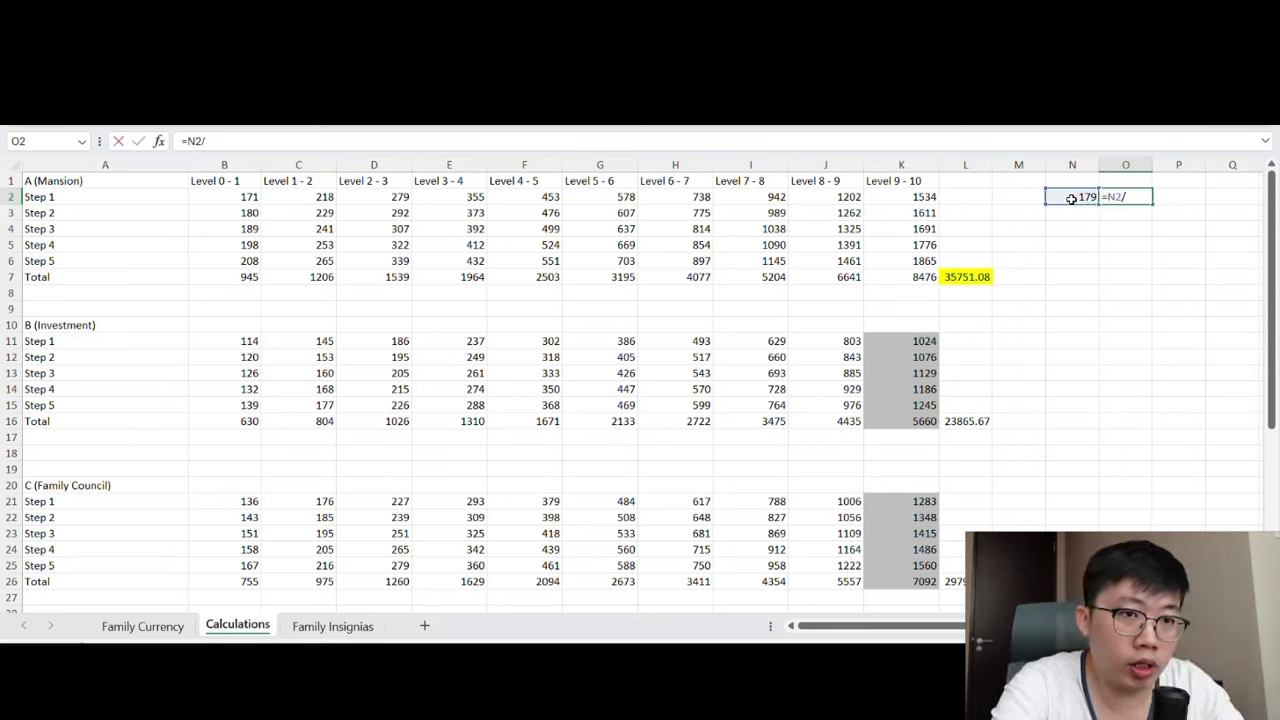
type("11")
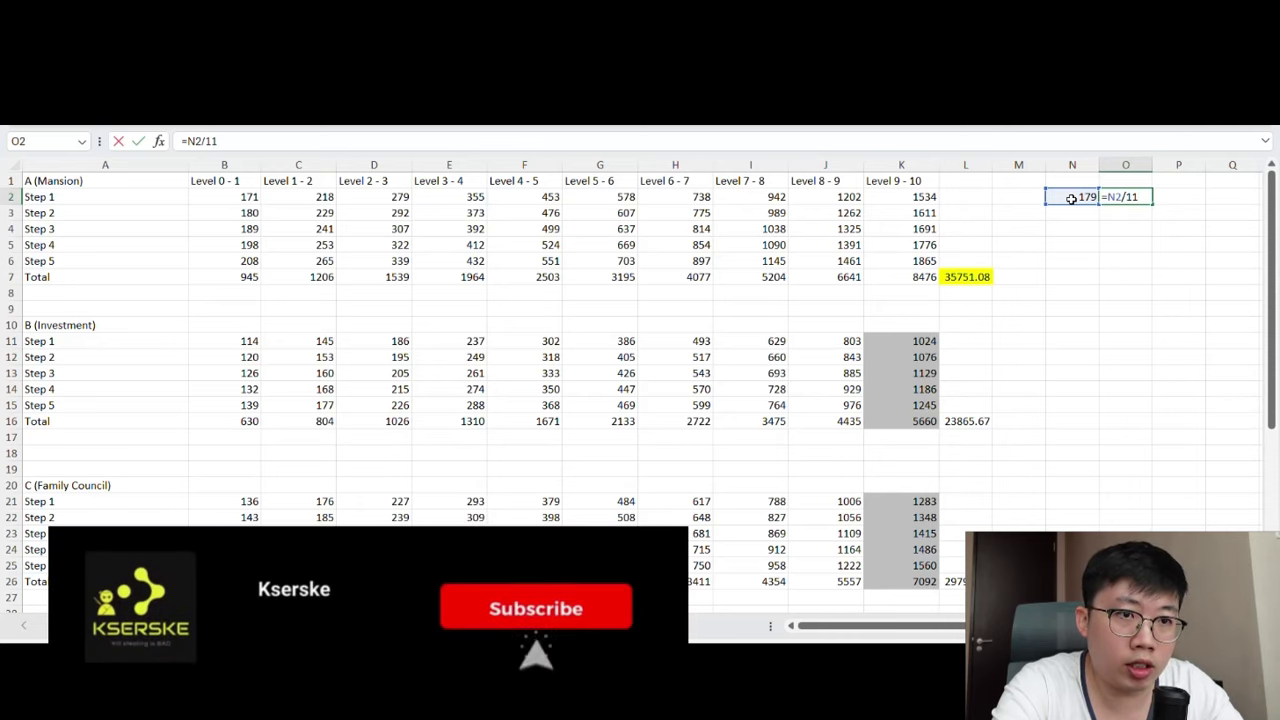
key("Return")
key("Up")
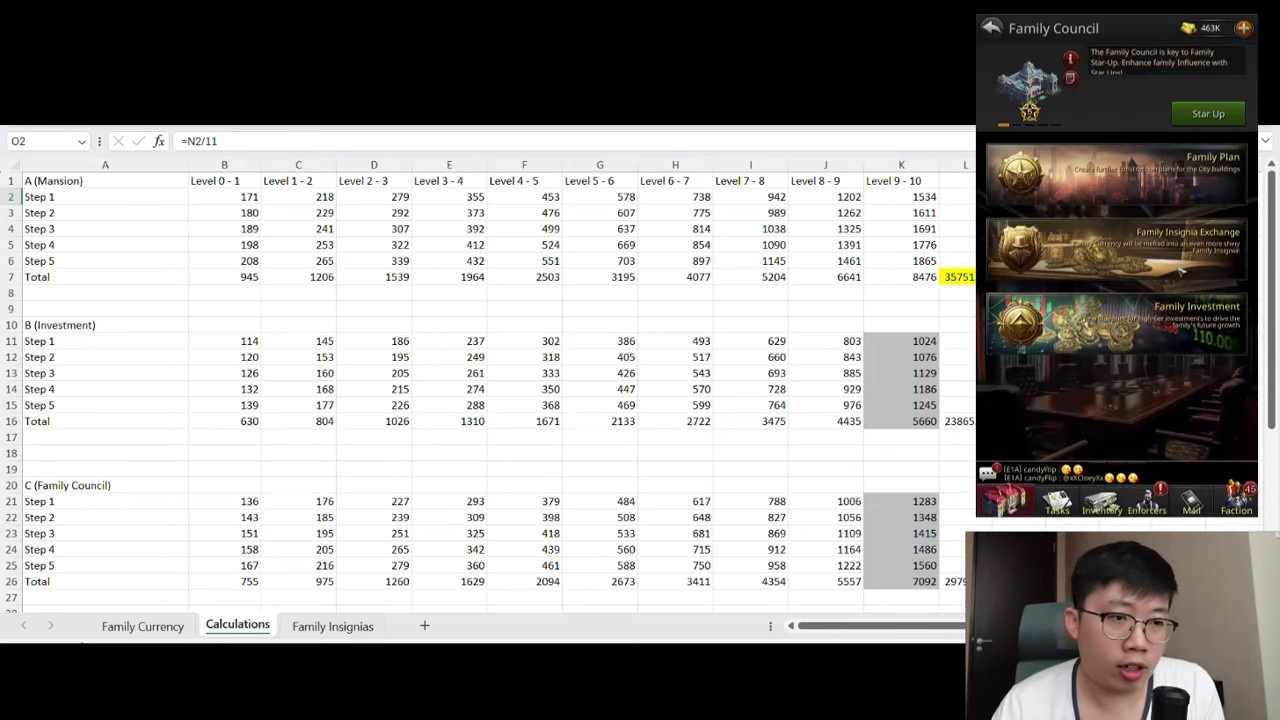
Return to the Family Insignias sheet and review the currency used and insignias received from the first exchange.
left_click(362, 628)
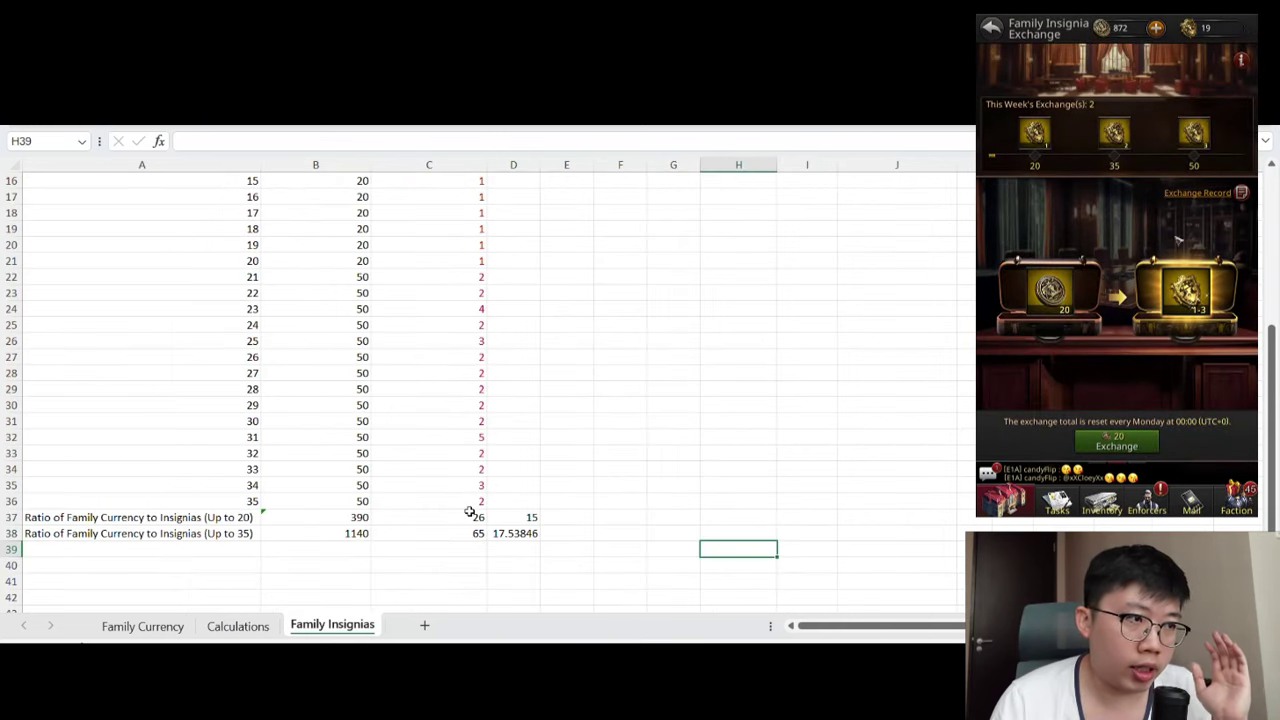
scroll(477, 500, "up", 6)
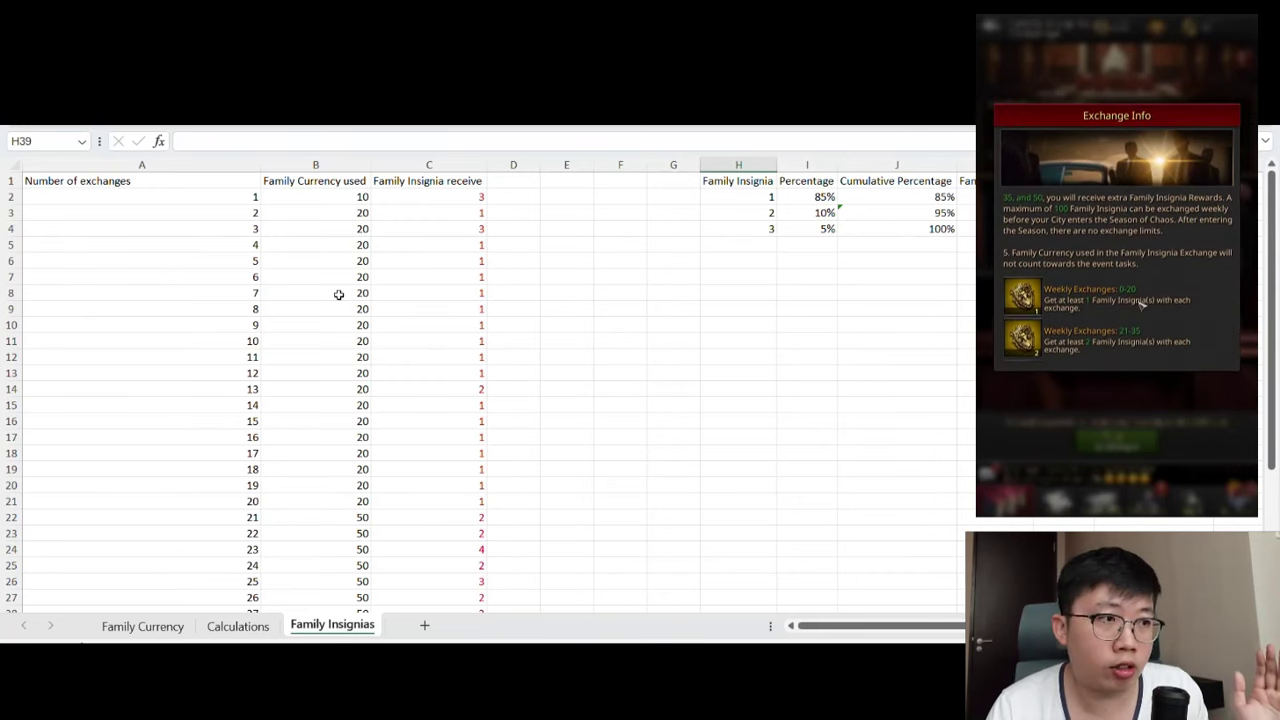
Check the first exchange's currency cost and the currency-to-insignia ratio for up to 20 exchanges in cell D37.
left_click(345, 198)
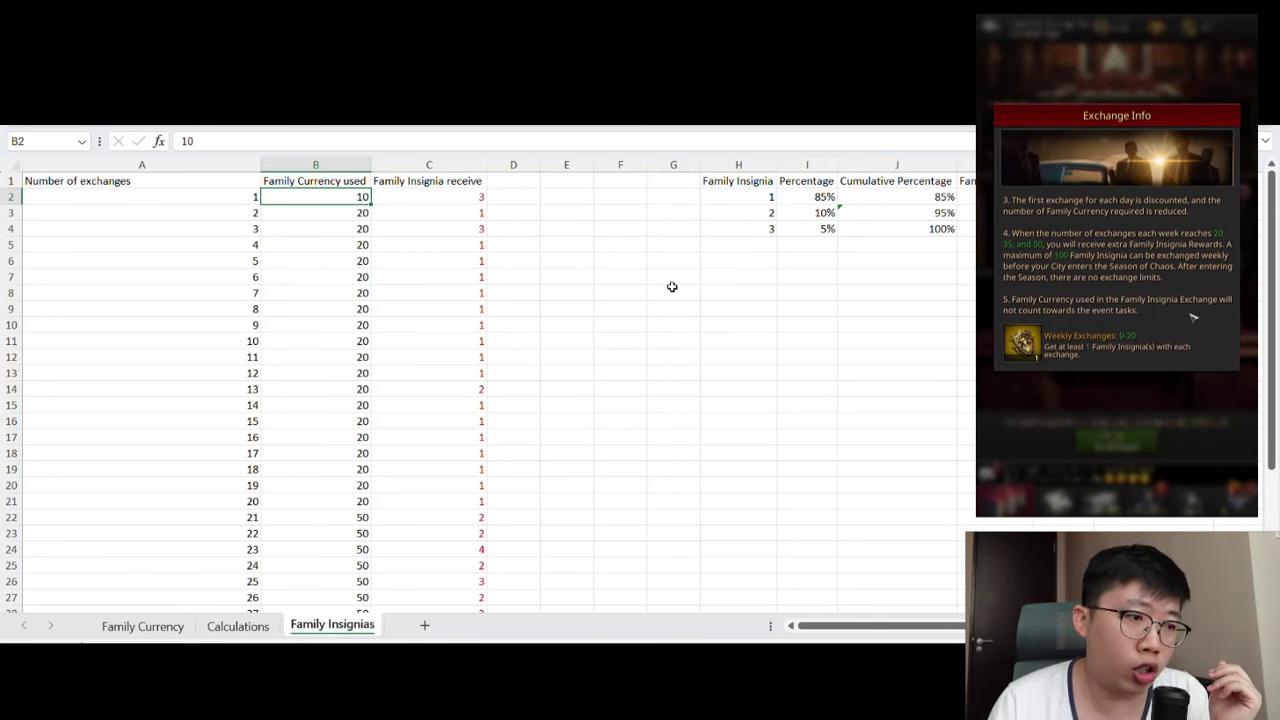
scroll(672, 287, "down", 7)
left_click(523, 421)
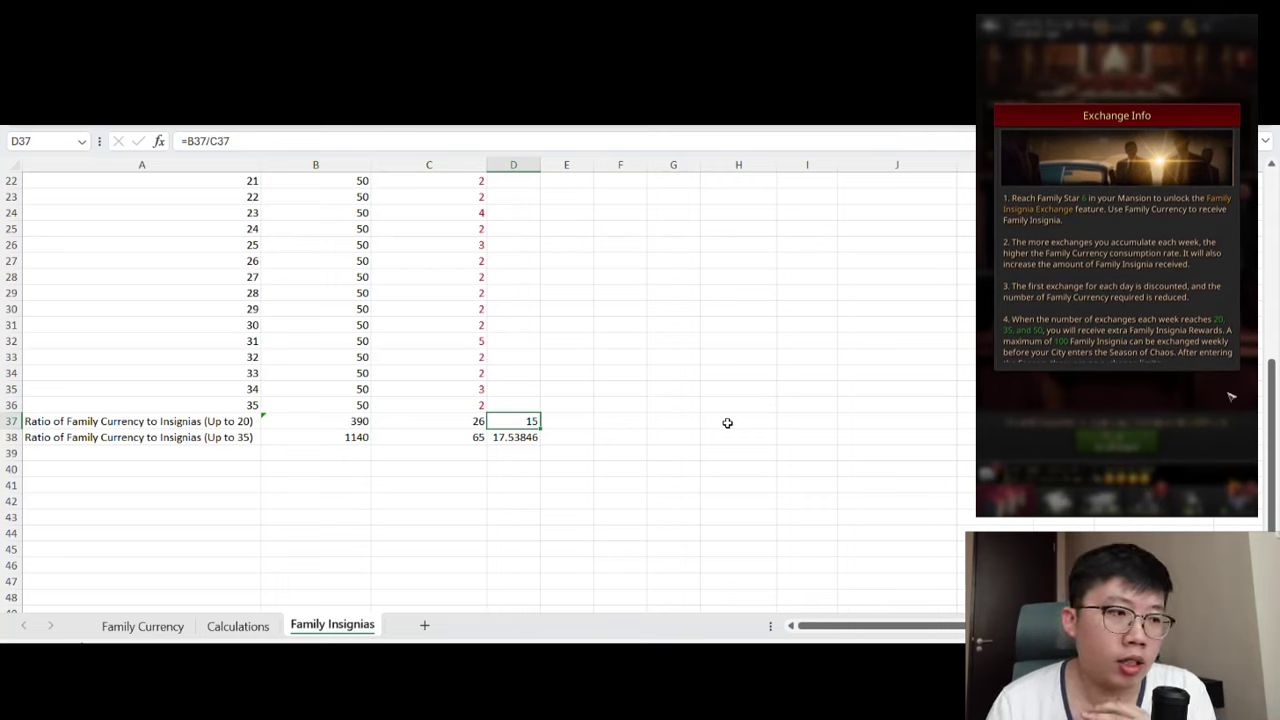
On the Calculations sheet, examine the Mansion step costs from Level 6 - 7 through Level 9 - 10.
left_click(232, 626)
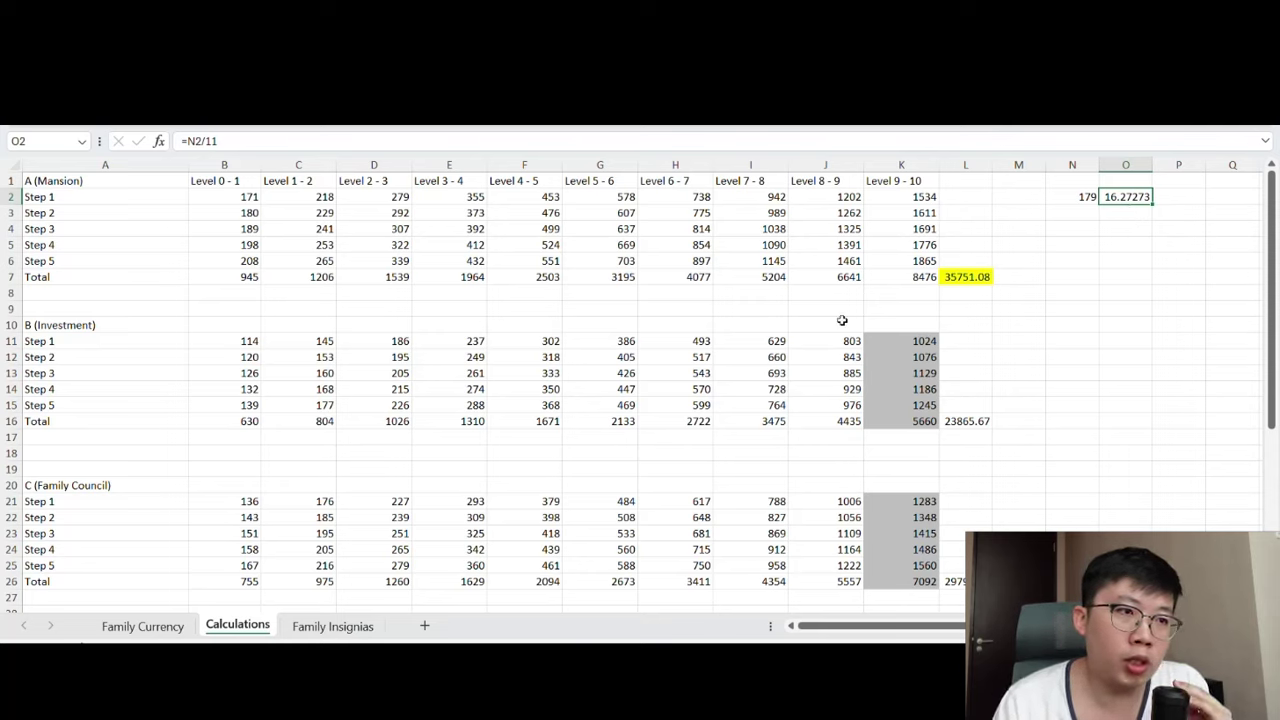
left_click_drag(668, 197, 914, 263)
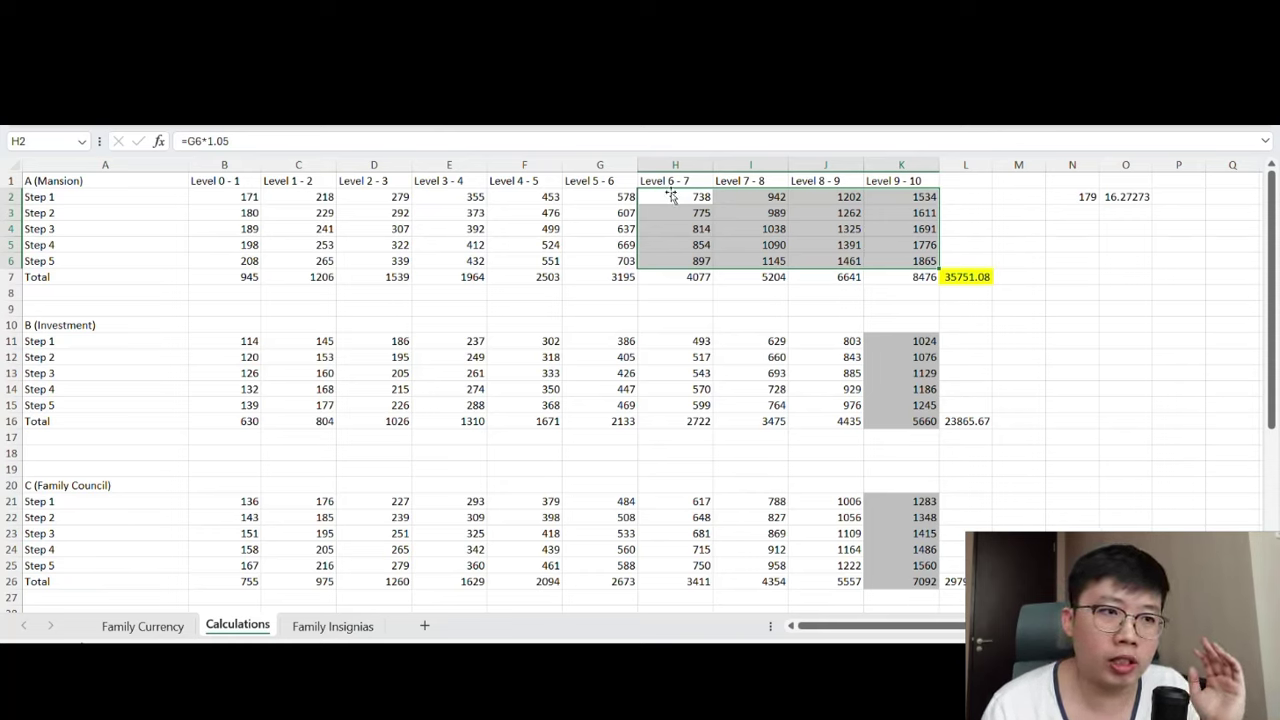
left_click(702, 235)
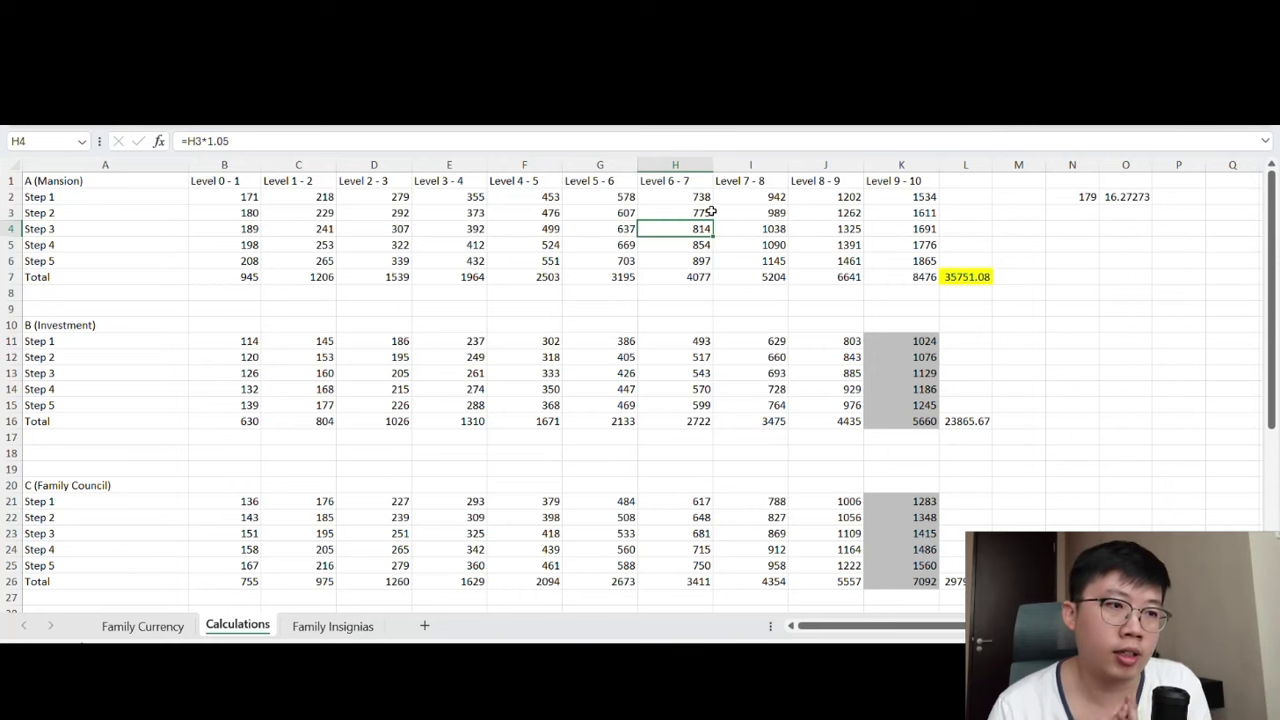
Glance at the Family Currency sheet, and review the step costs of the other building categories on the Calculations sheet.
left_click(142, 626)
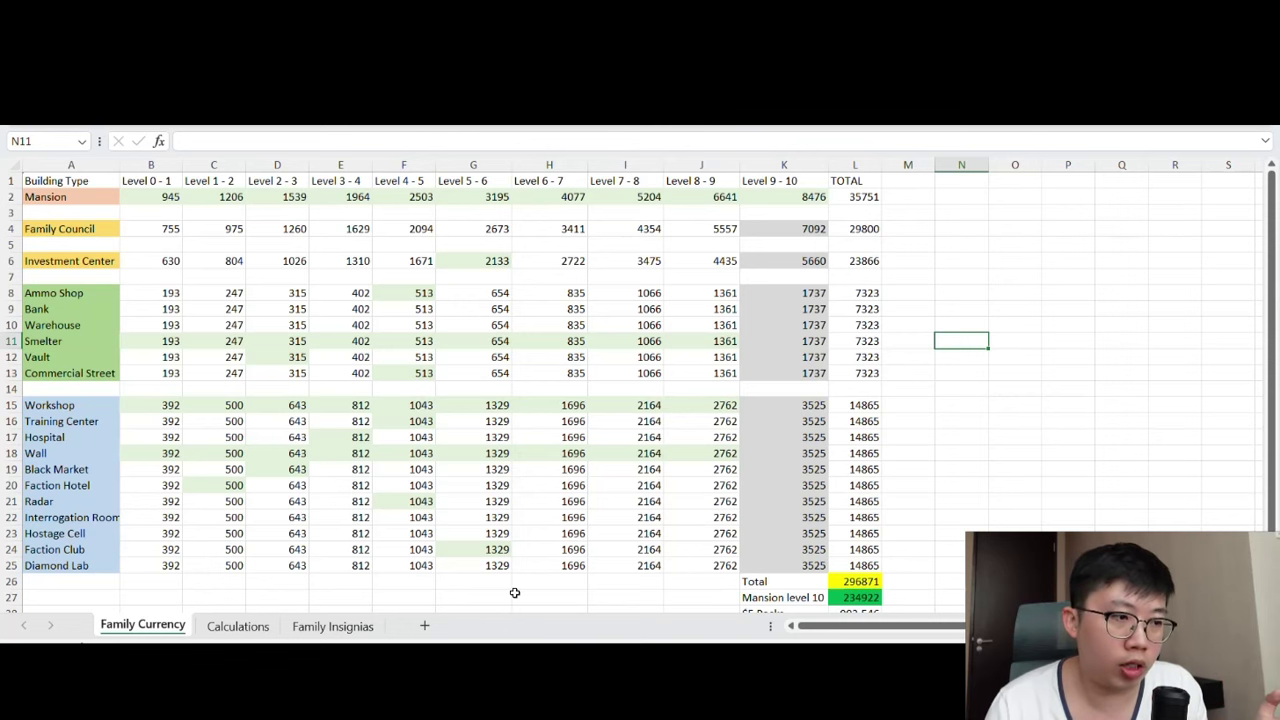
left_click(240, 627)
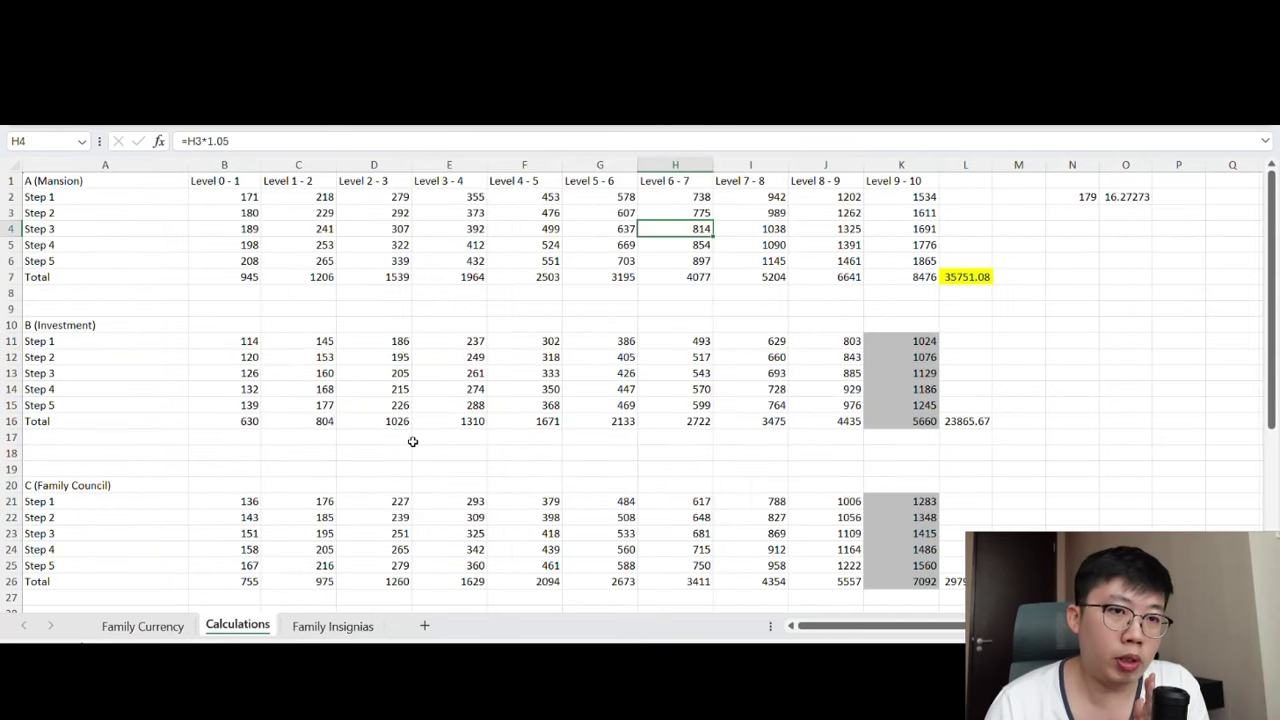
scroll(1268, 328, "down", 3)
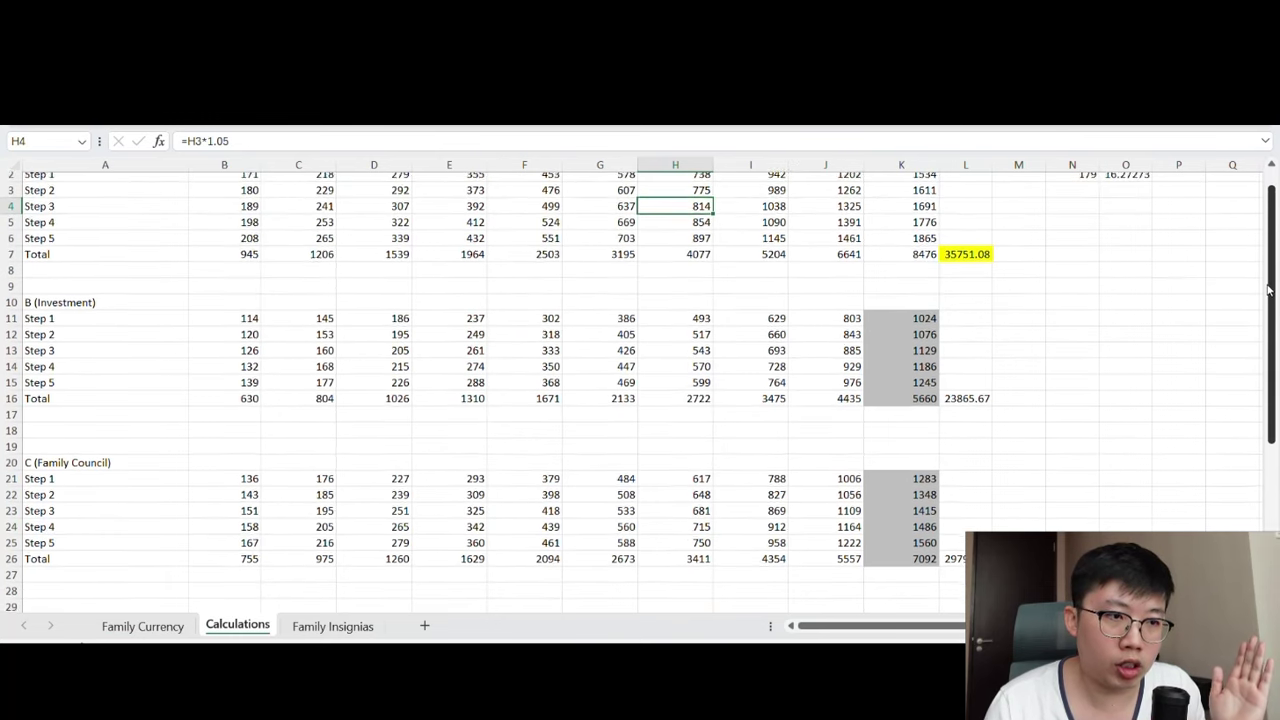
left_click_drag(1268, 328, 1270, 470)
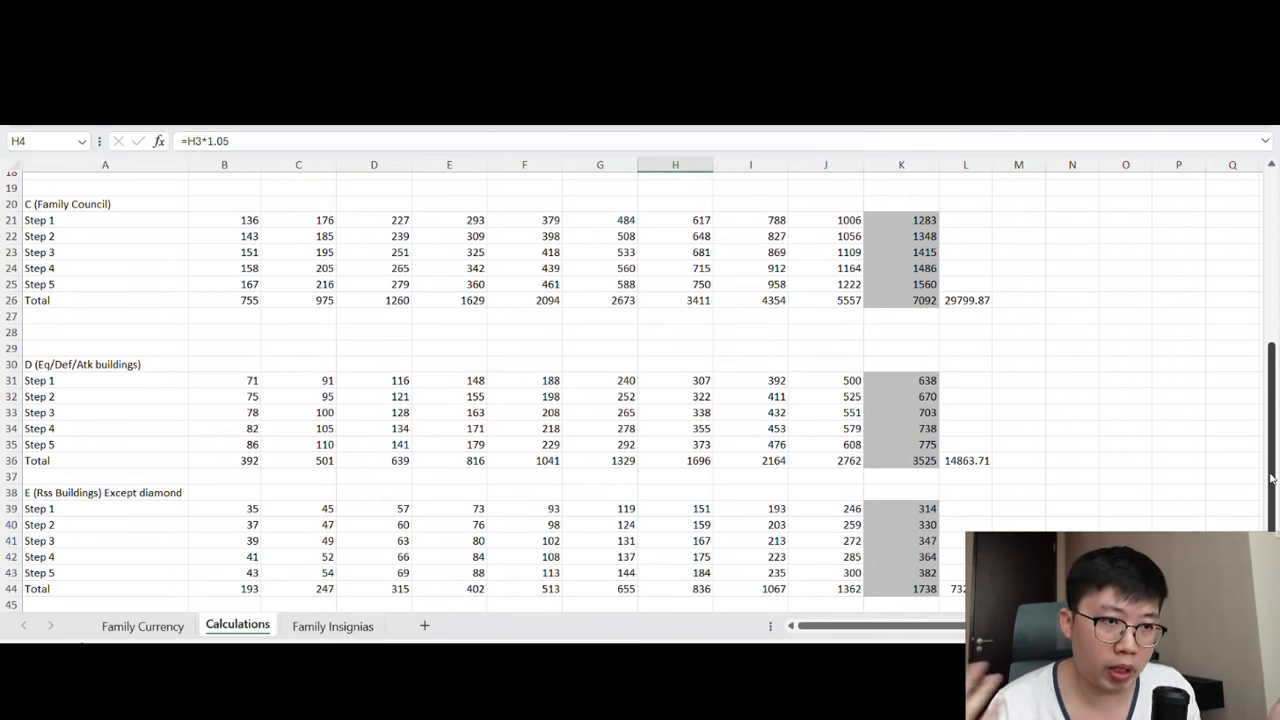
Return to the Family Currency sheet and review the upgrade costs per building and level.
left_click(143, 627)
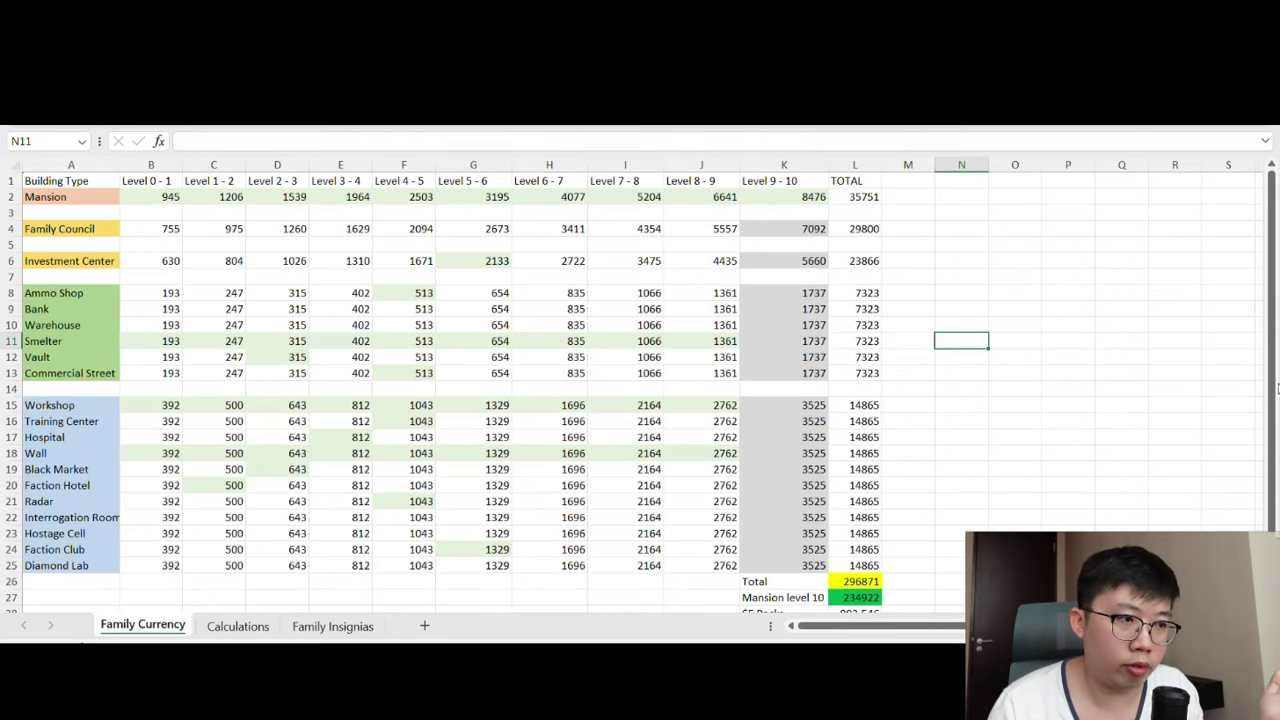
scroll(900, 395, "down", 1)
scroll(1275, 375, "up", 1)
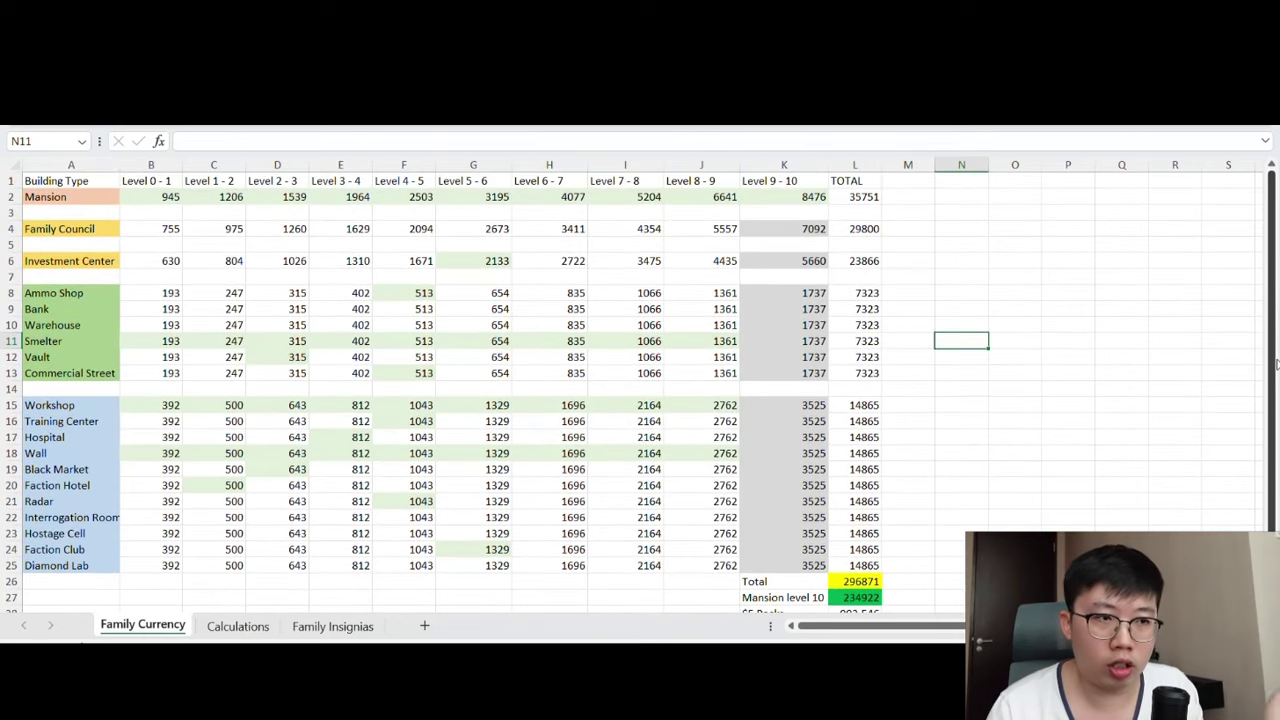